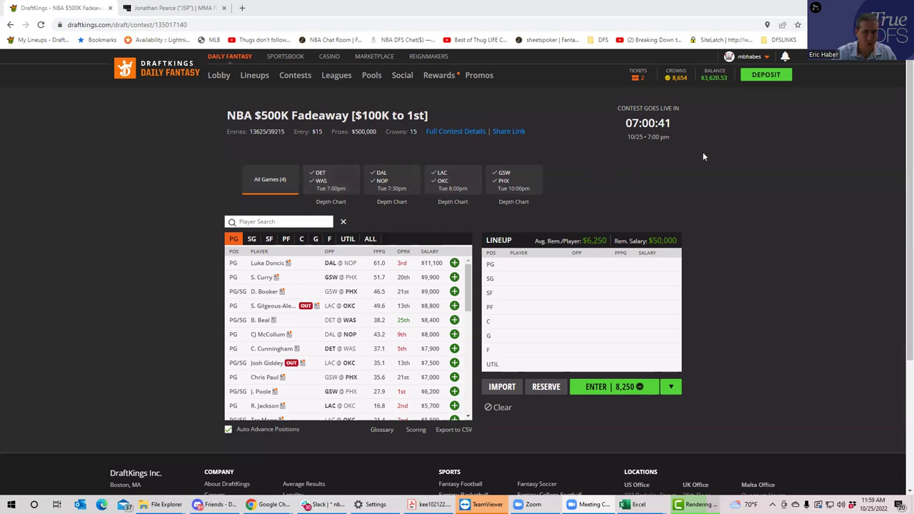
# Filter to DET–WAS centers and add K. Porzingis ($7,700) at C, leaving $42,300.
pyautogui.click(327, 180)
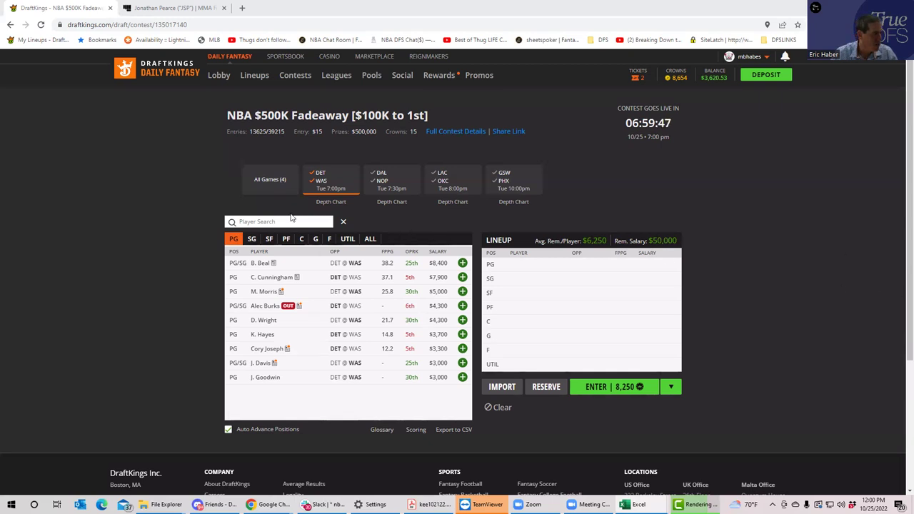
pyautogui.click(301, 239)
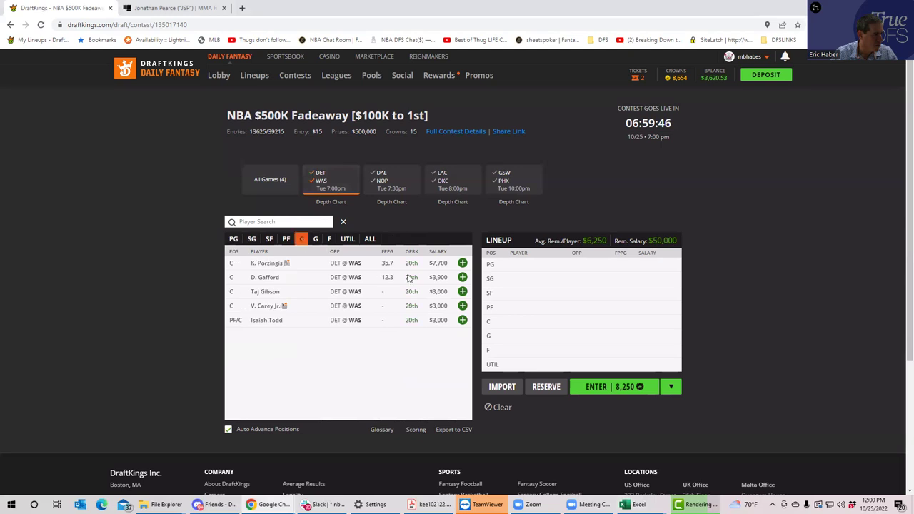
pyautogui.click(462, 262)
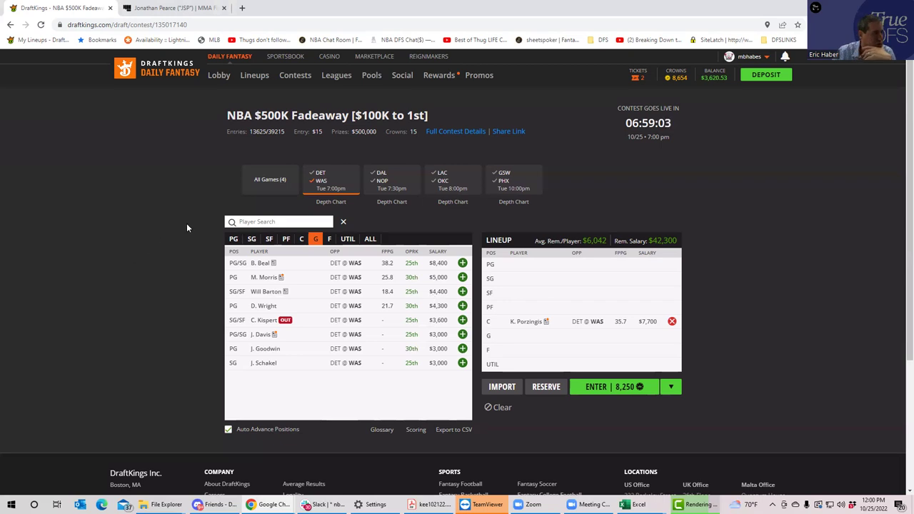
# Add B. Beal ($8,400) at SG, then review Deni Avdija's game log without drafting him.
pyautogui.click(251, 238)
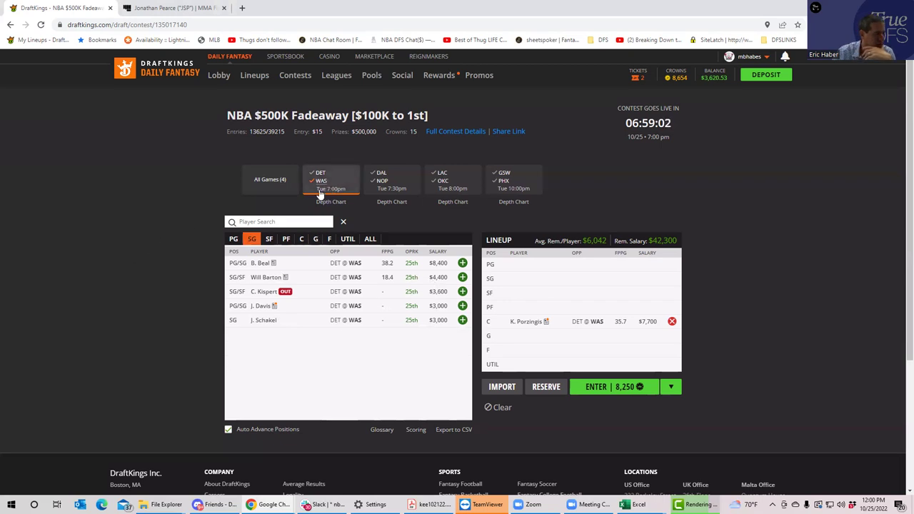
pyautogui.click(462, 263)
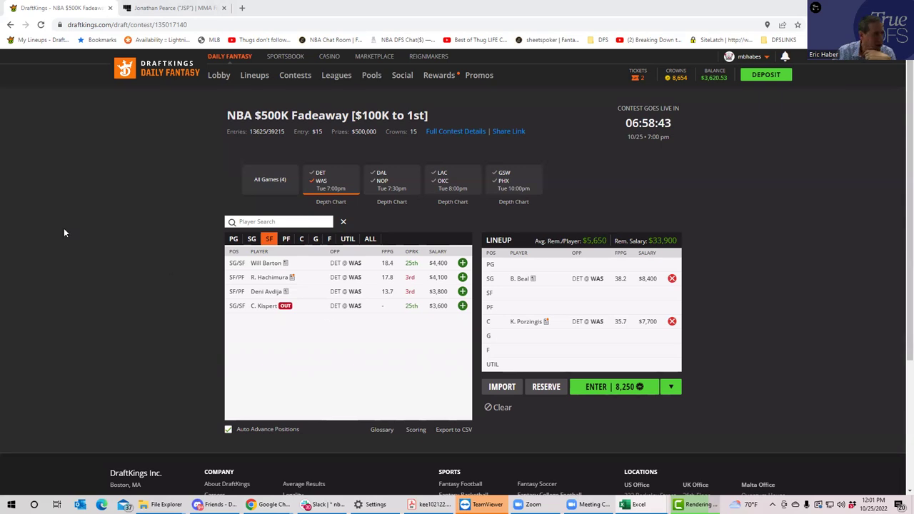
pyautogui.click(266, 221)
pyautogui.write('avd')
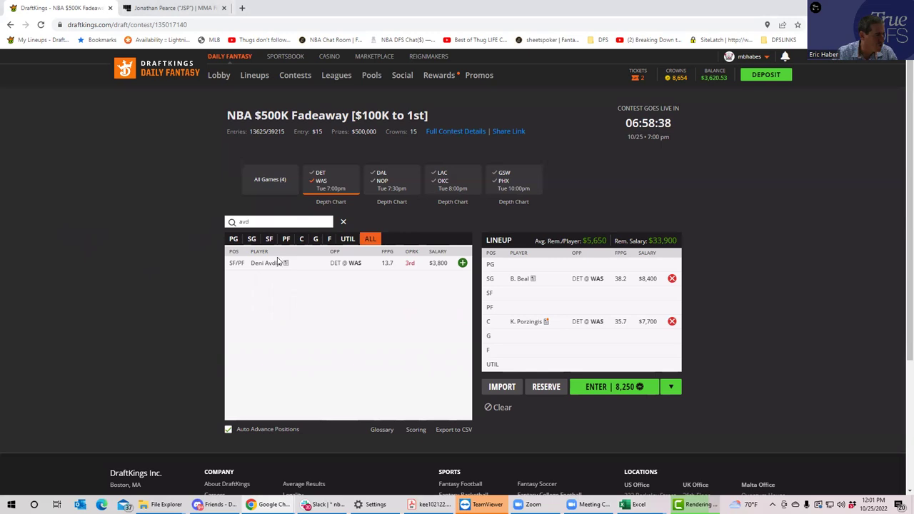
pyautogui.click(267, 264)
pyautogui.click(449, 218)
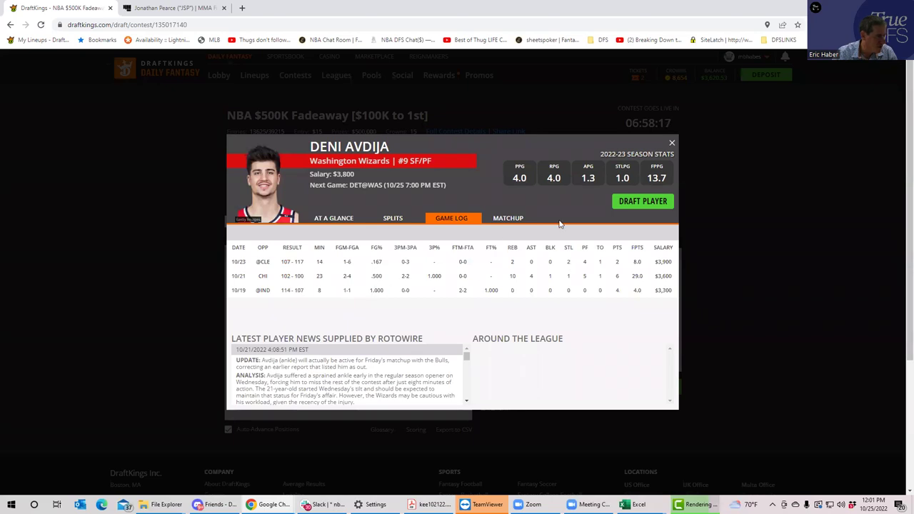
pyautogui.click(671, 143)
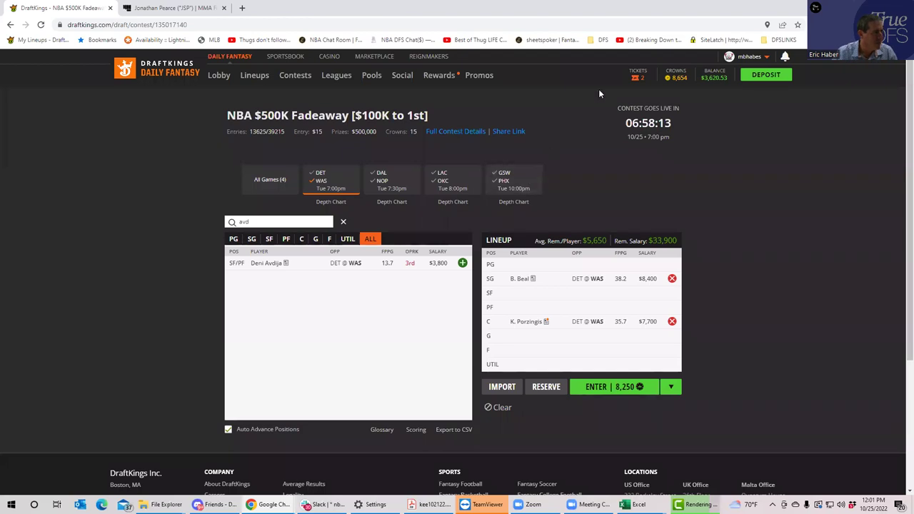
# Go to popcornmachine.net in the other browser tab.
pyautogui.click(192, 10)
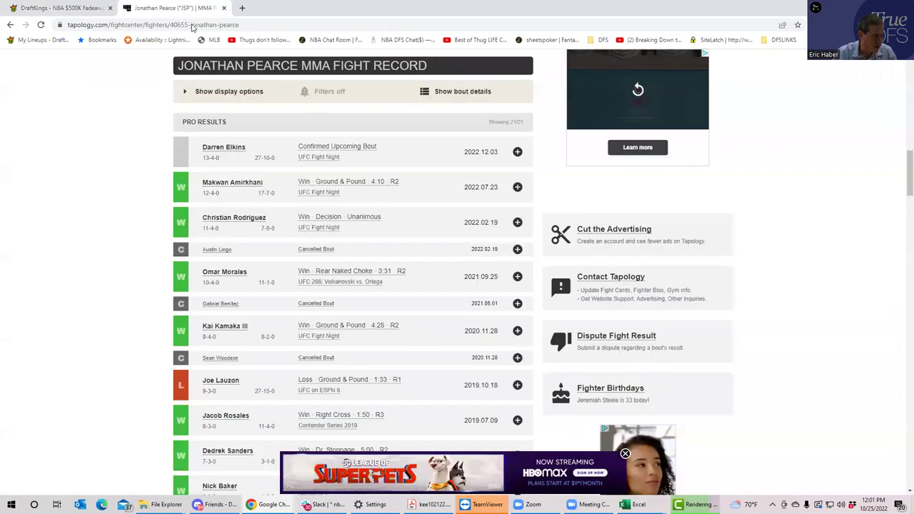
pyautogui.click(191, 25)
pyautogui.write('pop')
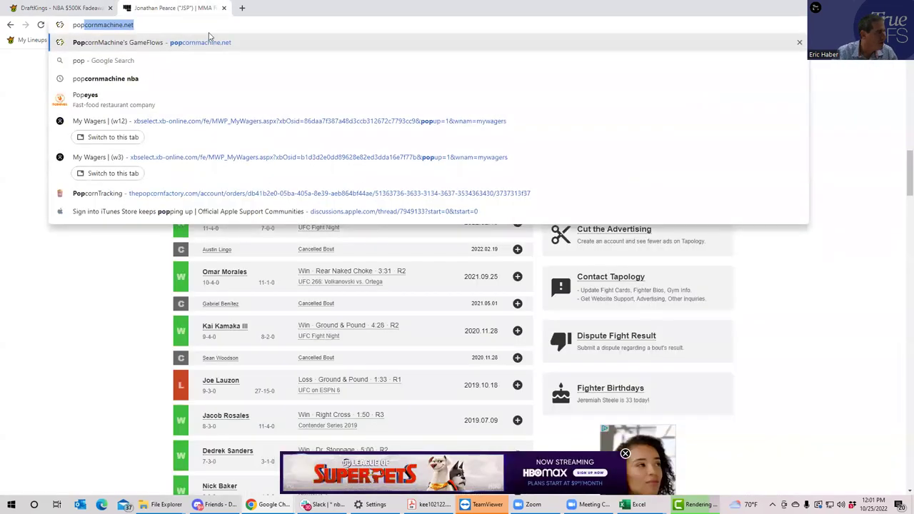
pyautogui.press('Return')
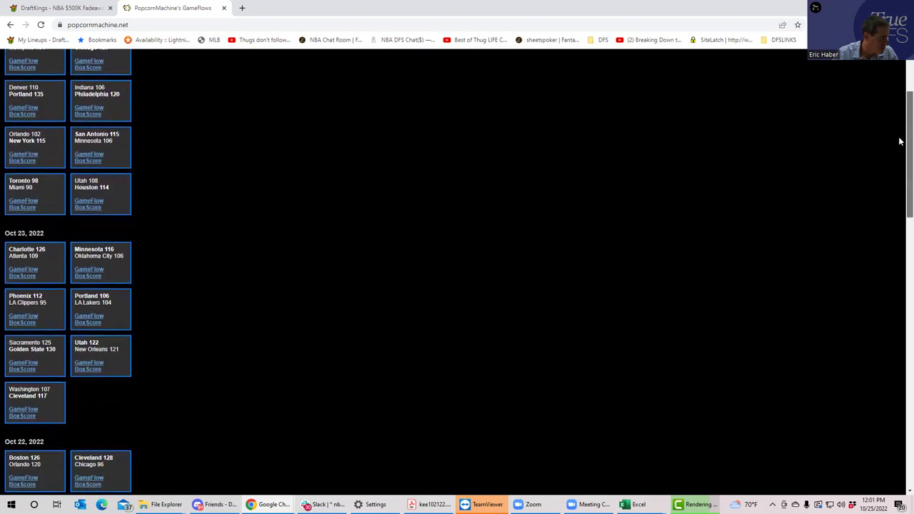
# Open the Washington at Cleveland Oct 23, 2022 game flow chart and study Avdija's stints.
pyautogui.click(25, 421)
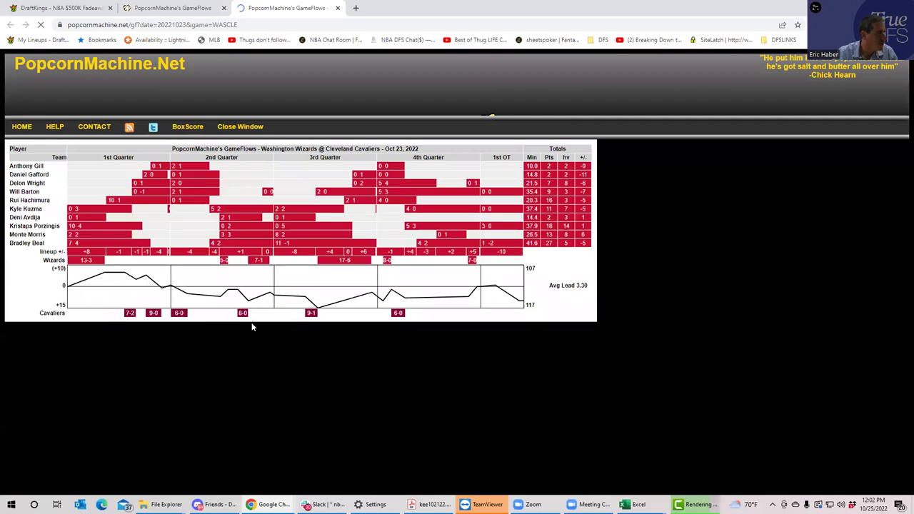
pyautogui.moveTo(257, 320)
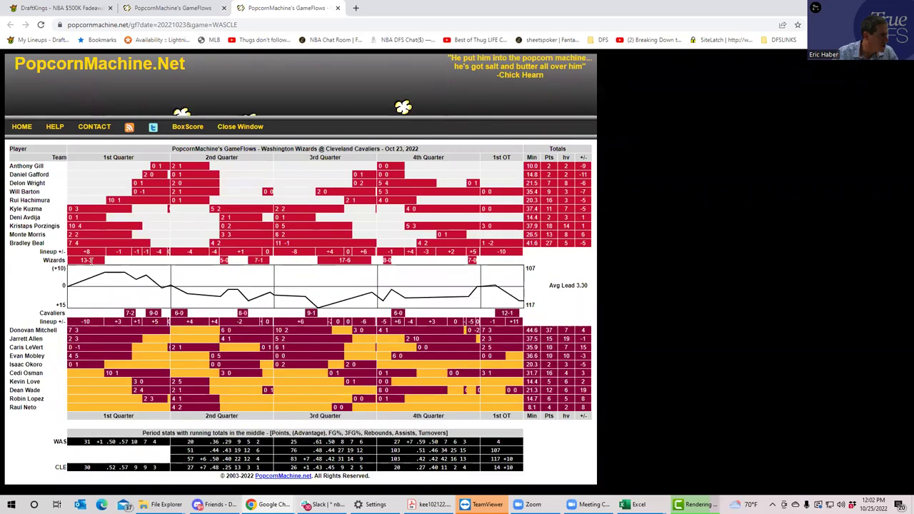
pyautogui.moveTo(138, 219)
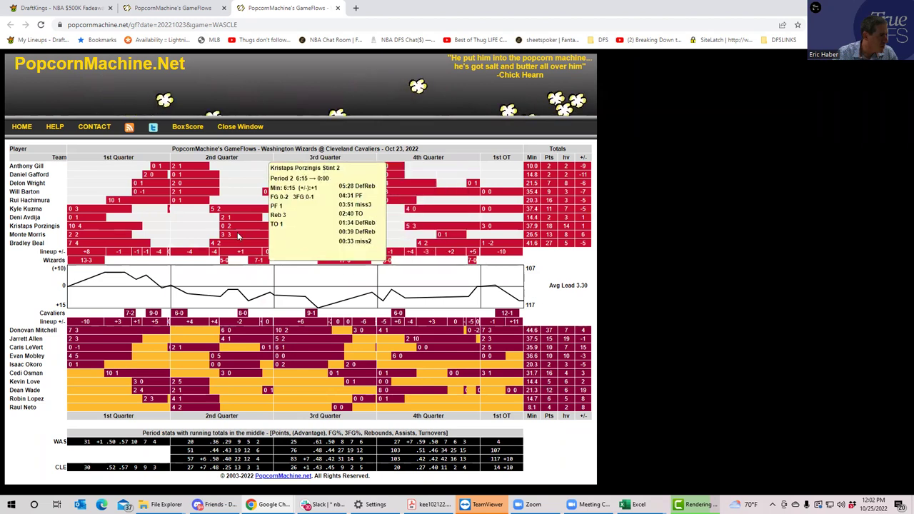
pyautogui.moveTo(467, 236)
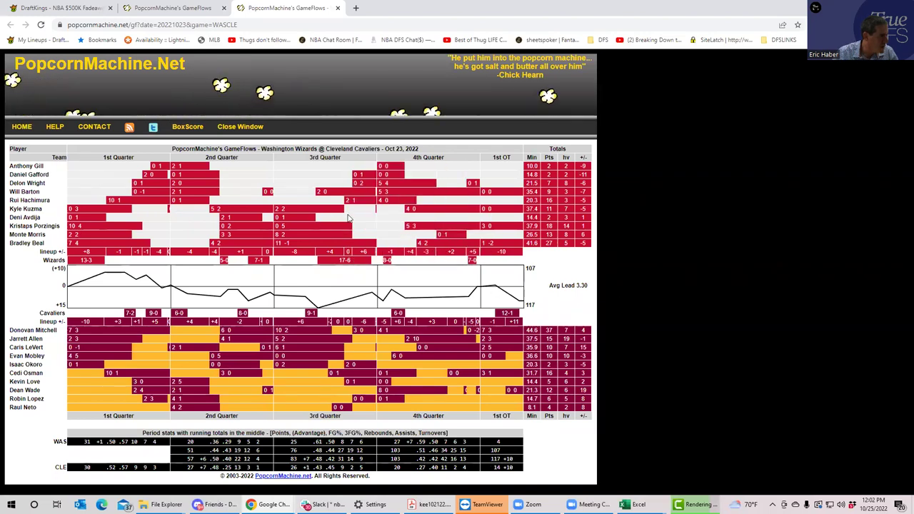
pyautogui.moveTo(313, 222)
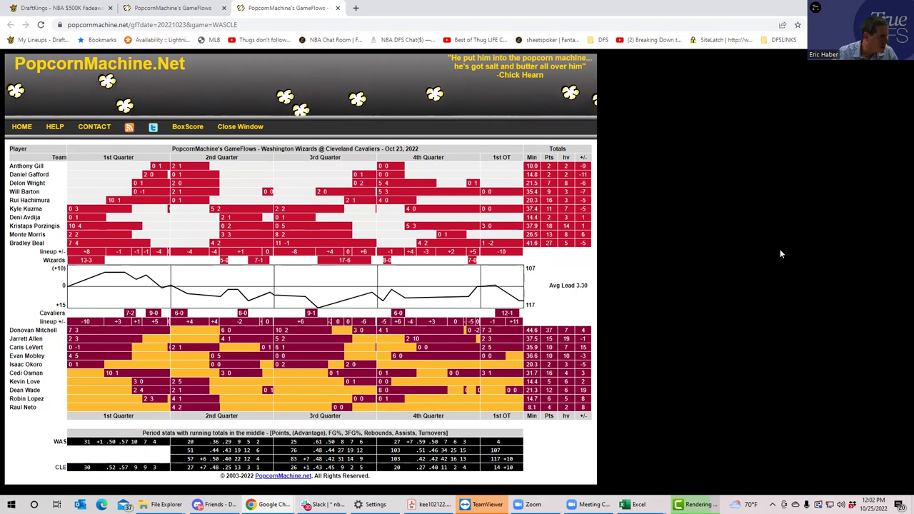
pyautogui.moveTo(82, 205)
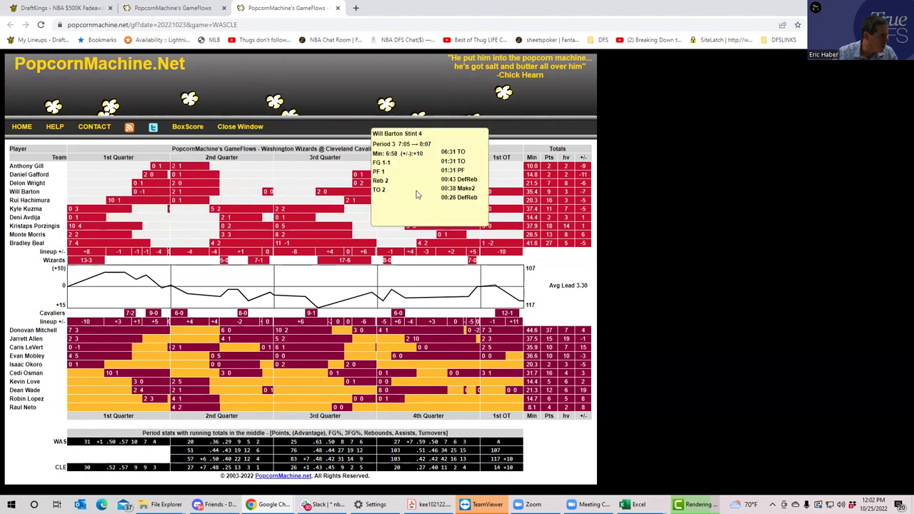
pyautogui.moveTo(366, 219)
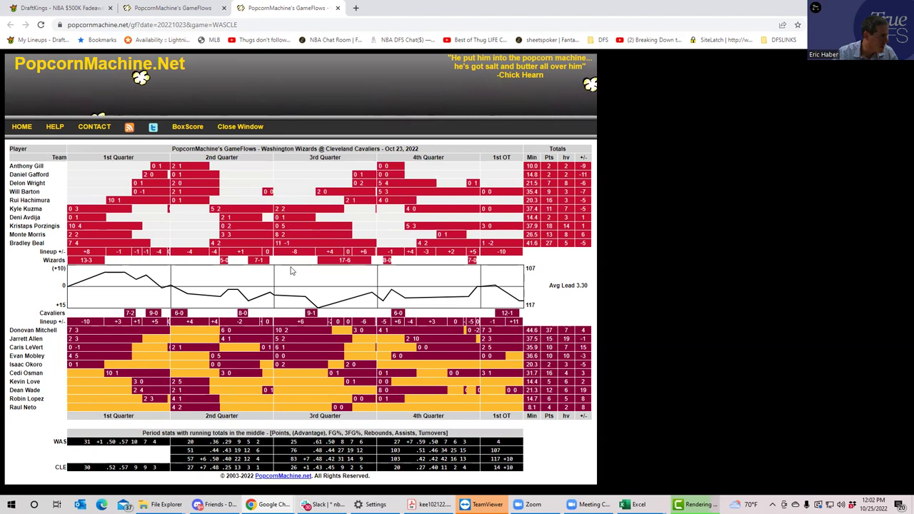
pyautogui.moveTo(319, 206)
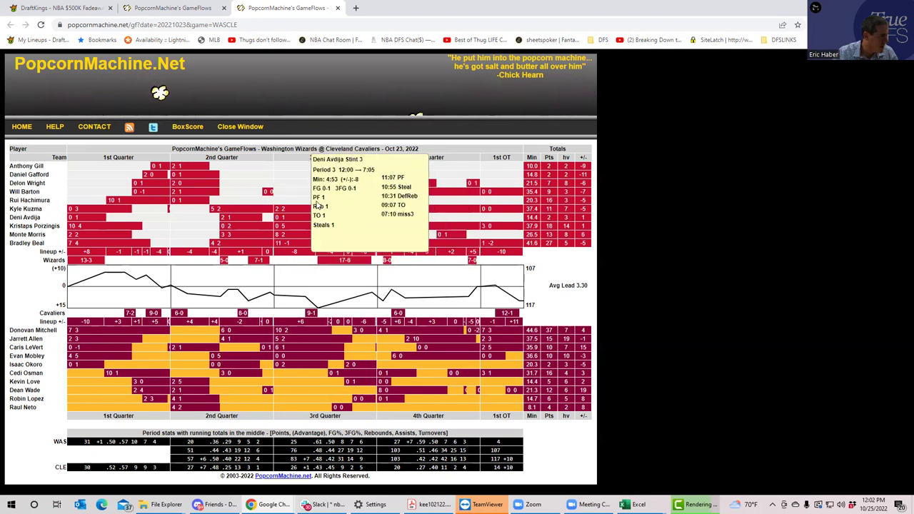
# Return to the game list and review the Chicago at Washington Oct 21, 2022 chart.
pyautogui.click(148, 9)
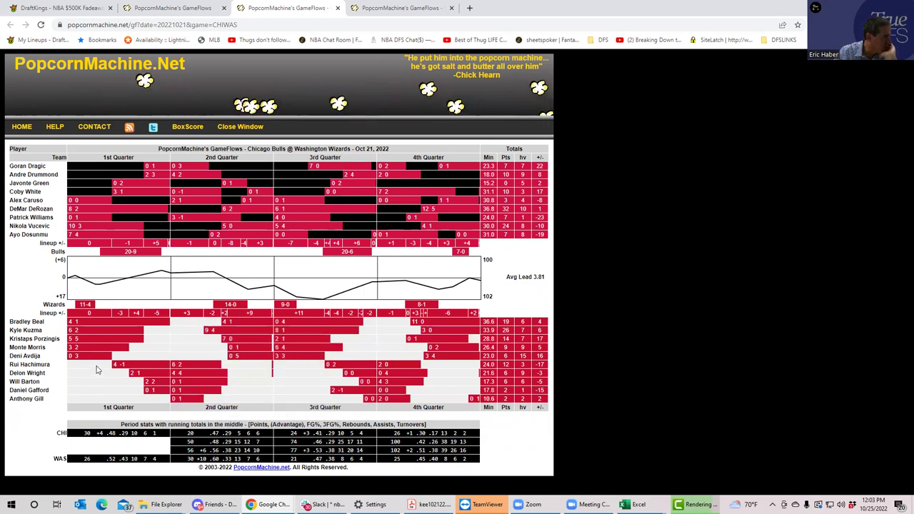
pyautogui.moveTo(254, 359)
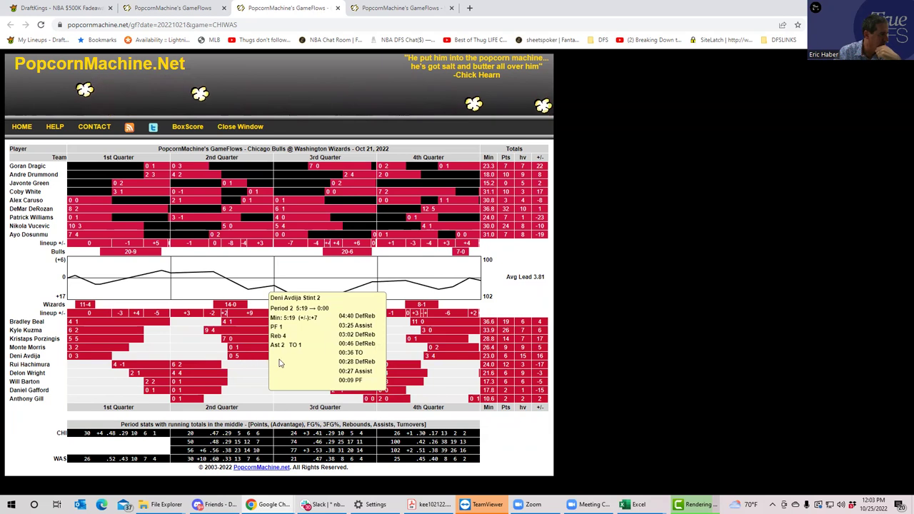
pyautogui.moveTo(438, 378)
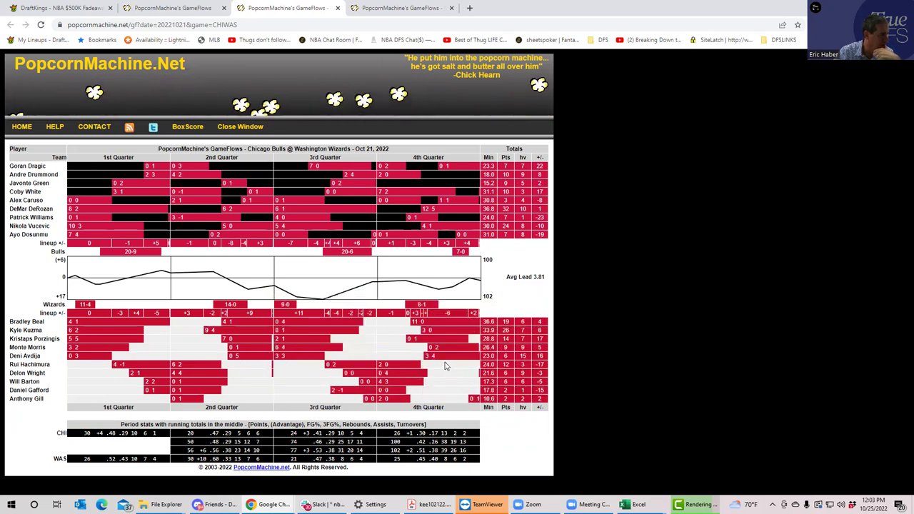
pyautogui.moveTo(443, 361)
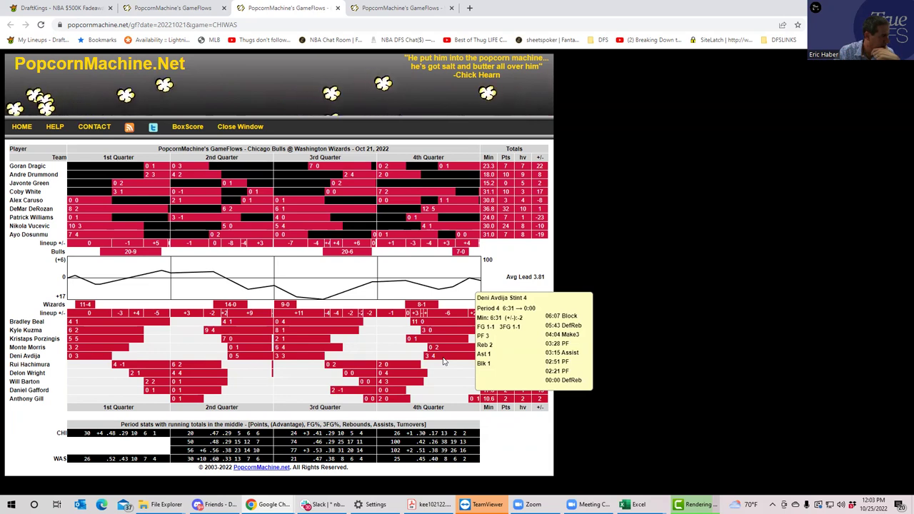
pyautogui.moveTo(389, 382)
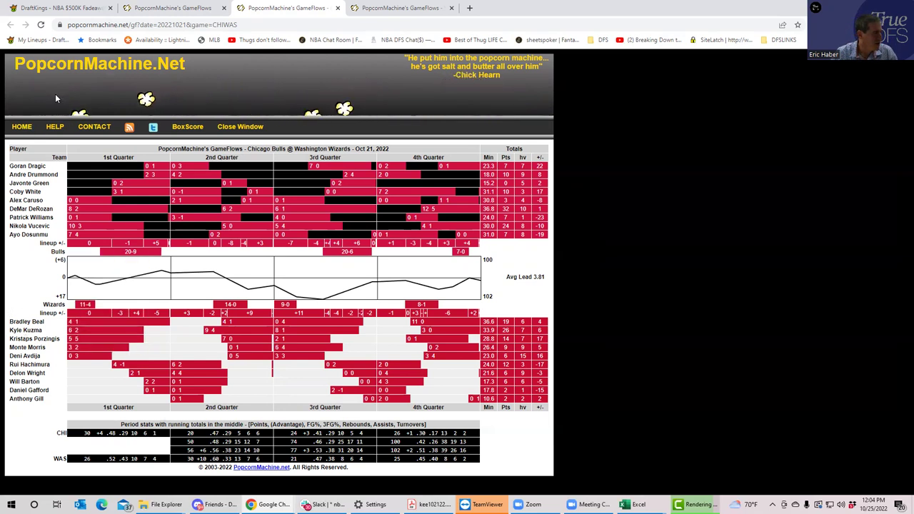
# Back in DraftKings, clear the search, filter to DET–WAS, and add C. Cunningham at PG.
pyautogui.click(91, 7)
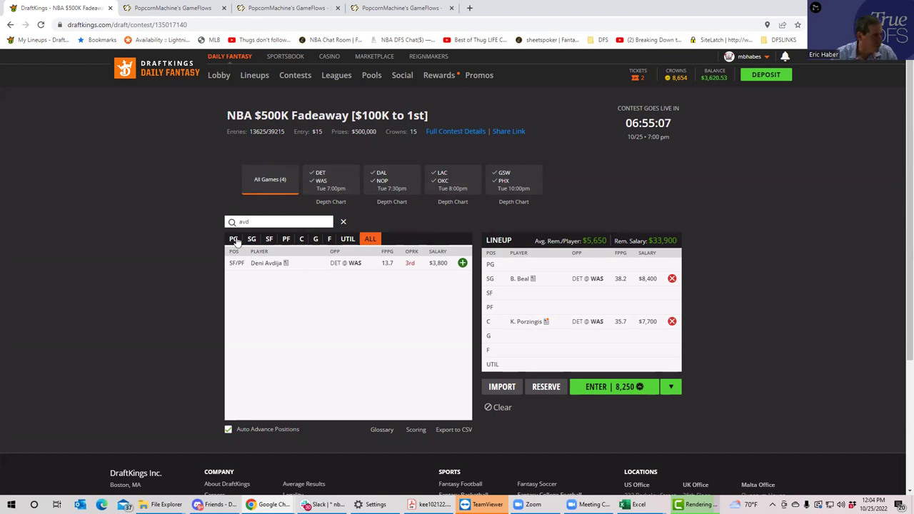
pyautogui.press('BackSpace')
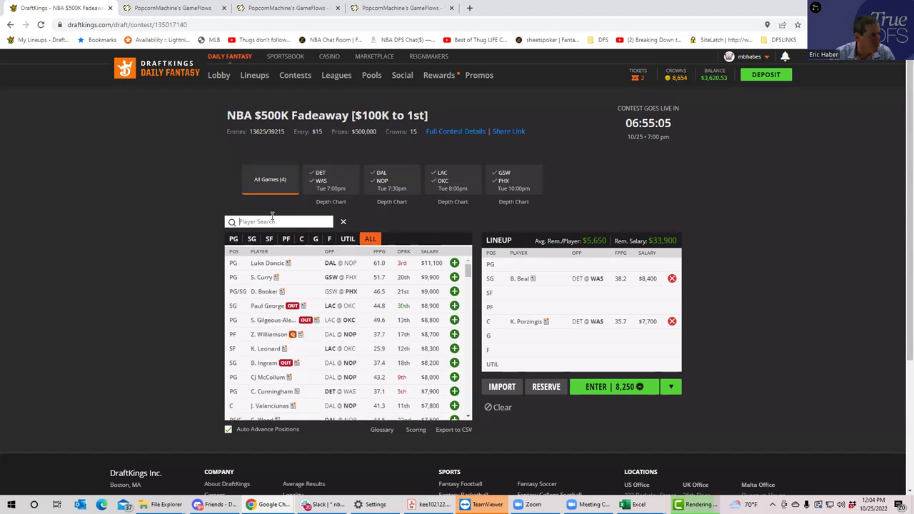
pyautogui.click(316, 178)
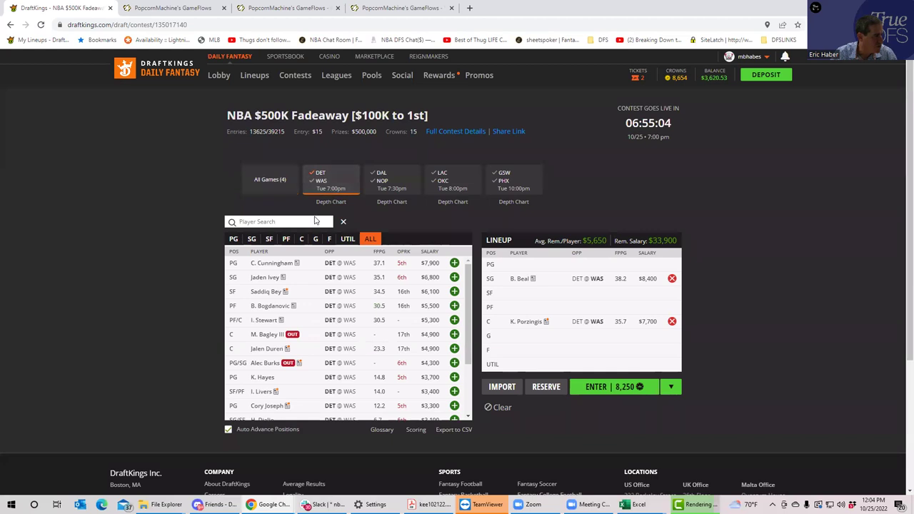
pyautogui.click(454, 264)
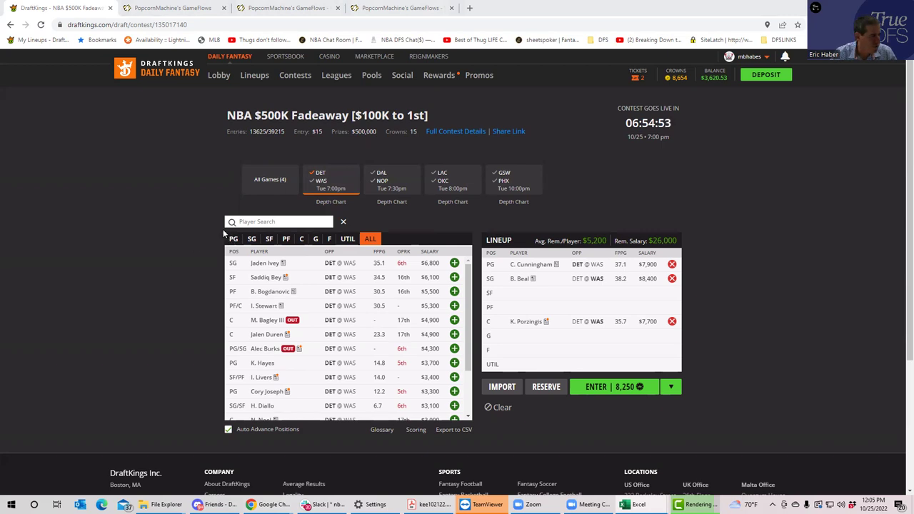
# Add B. Bogdanovic at PF and I. Stewart at F, leaving $15,200 salary.
pyautogui.click(251, 240)
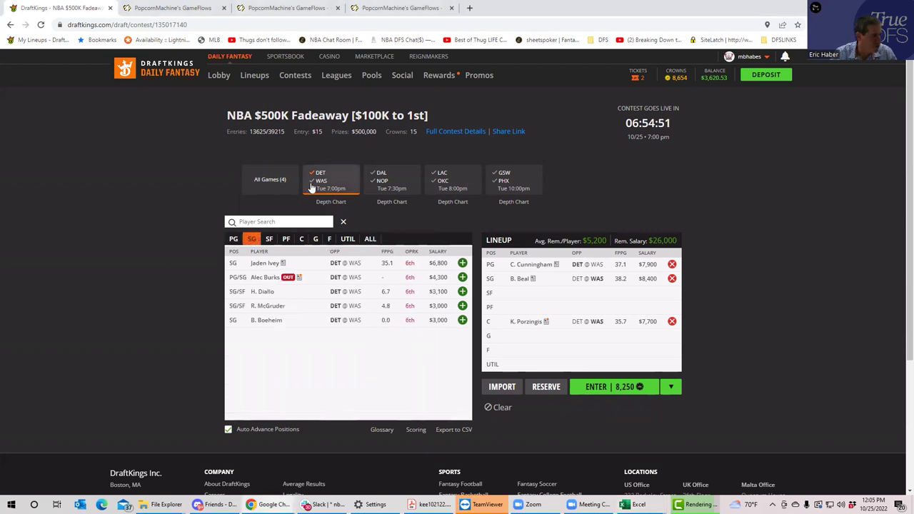
pyautogui.click(270, 240)
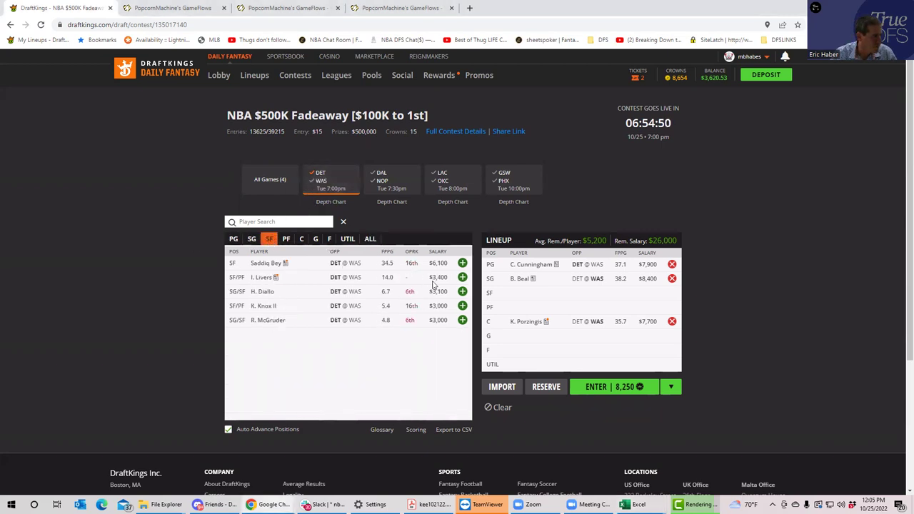
pyautogui.click(287, 240)
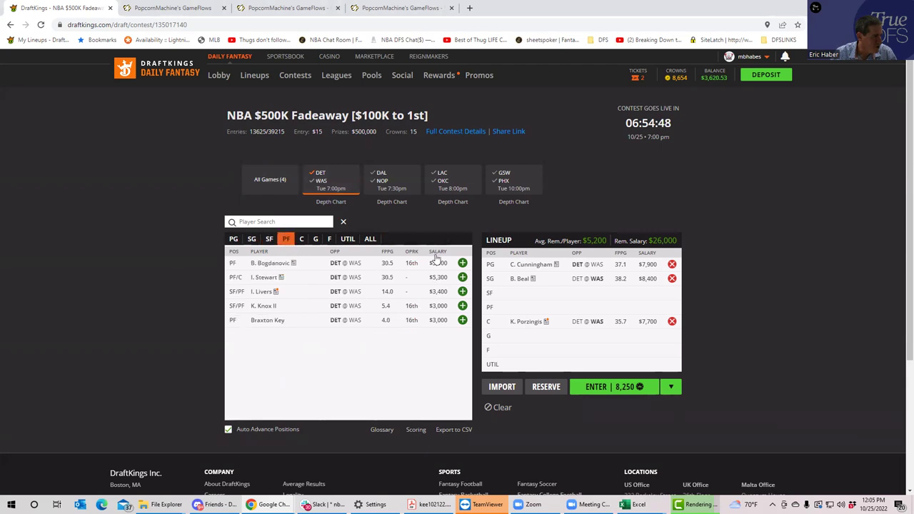
pyautogui.click(463, 263)
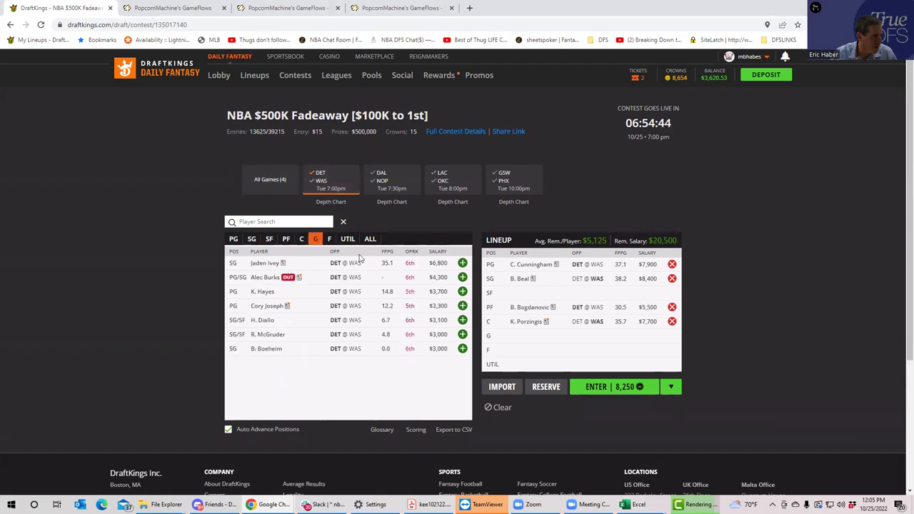
pyautogui.click(301, 240)
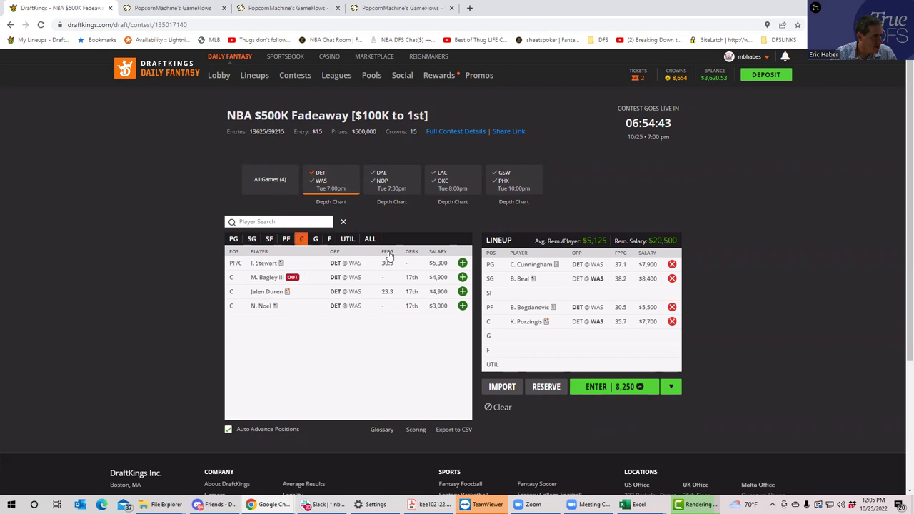
pyautogui.click(463, 264)
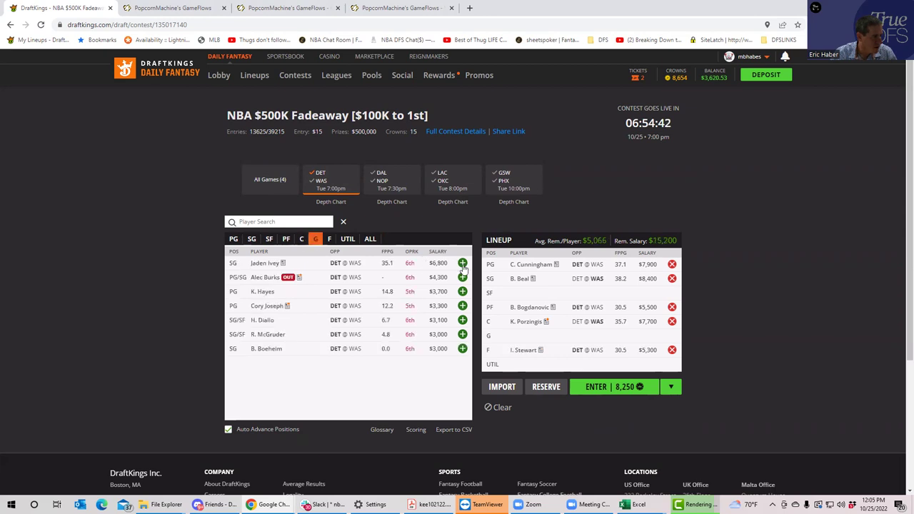
# Switch the game filter from DET–WAS to DAL–NOP and add Luka Doncic ($11,100) at G.
pyautogui.click(316, 178)
pyautogui.click(379, 178)
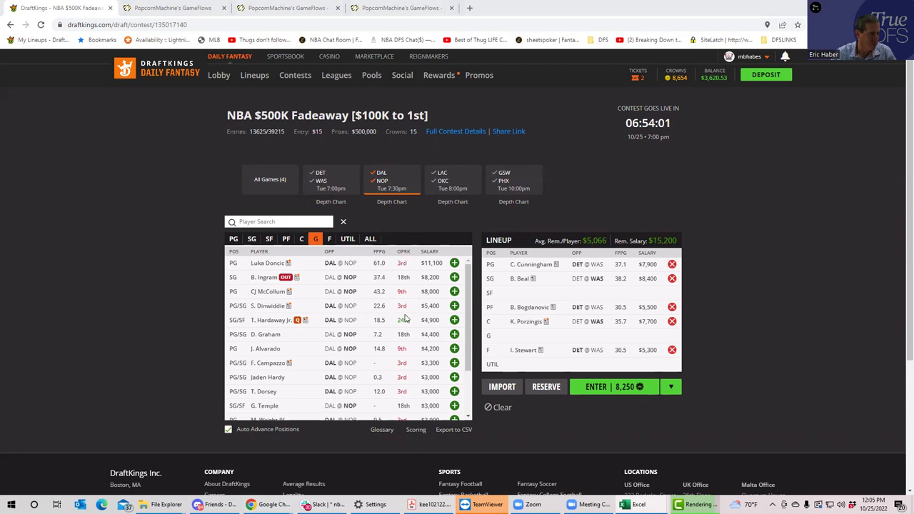
pyautogui.click(454, 263)
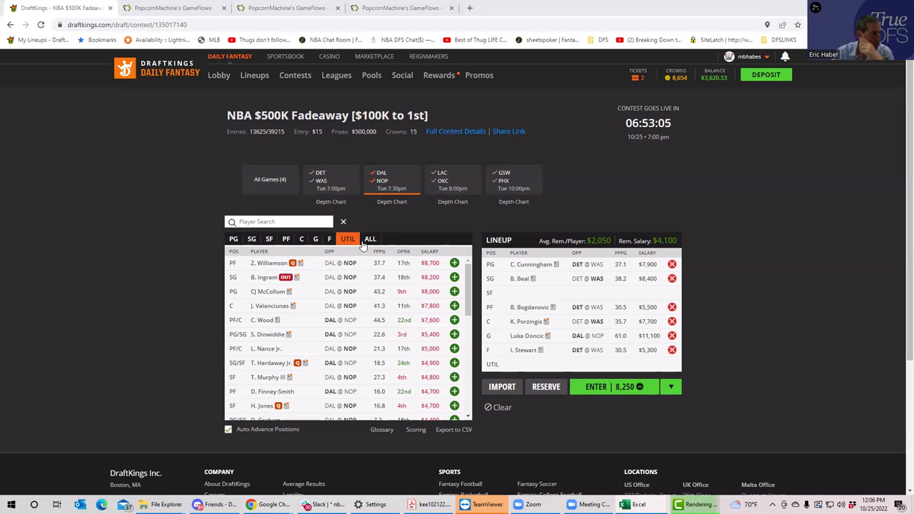
# Add Z. Williamson ($8,700) at UTIL and swap C. Cunningham for CJ McCollum ($8,000) at PG.
pyautogui.click(373, 173)
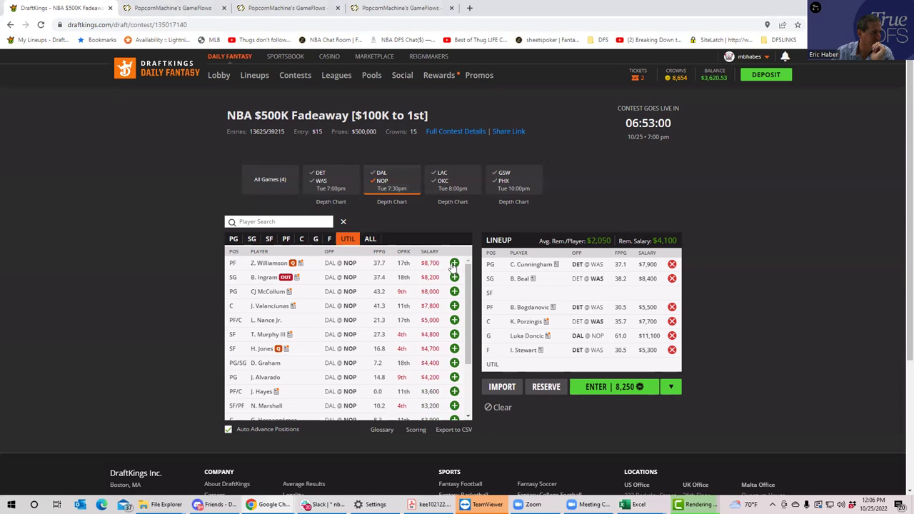
pyautogui.click(455, 263)
pyautogui.click(252, 240)
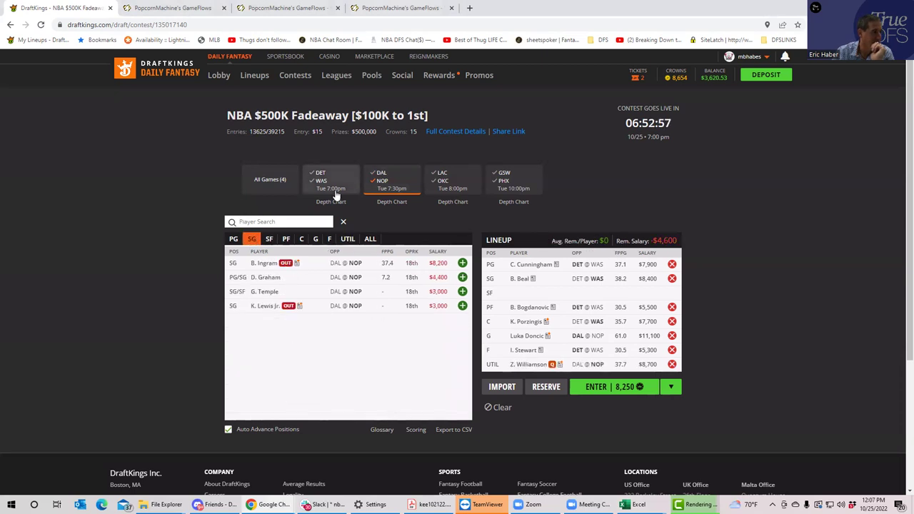
pyautogui.click(315, 240)
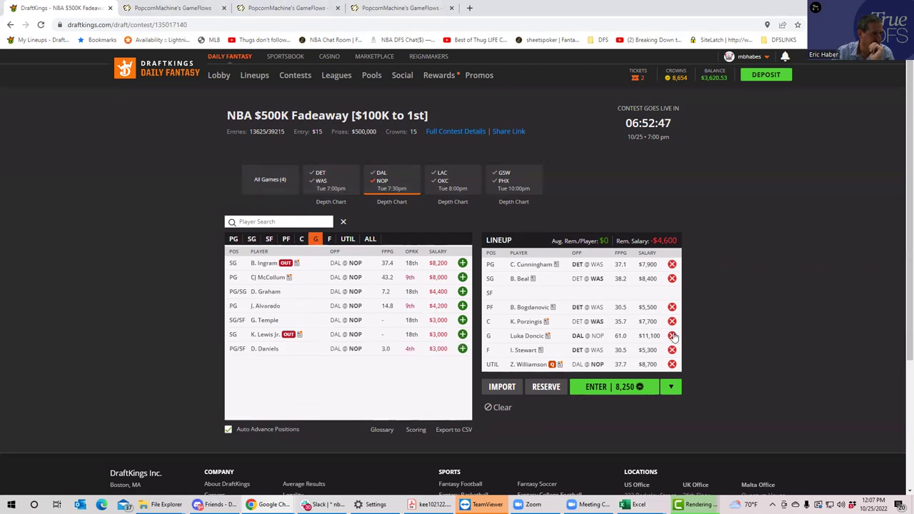
pyautogui.click(672, 264)
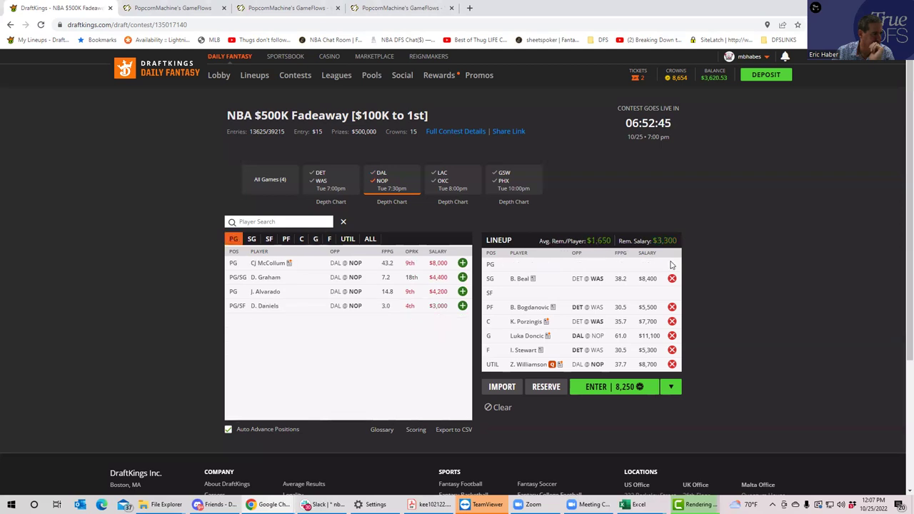
pyautogui.click(462, 264)
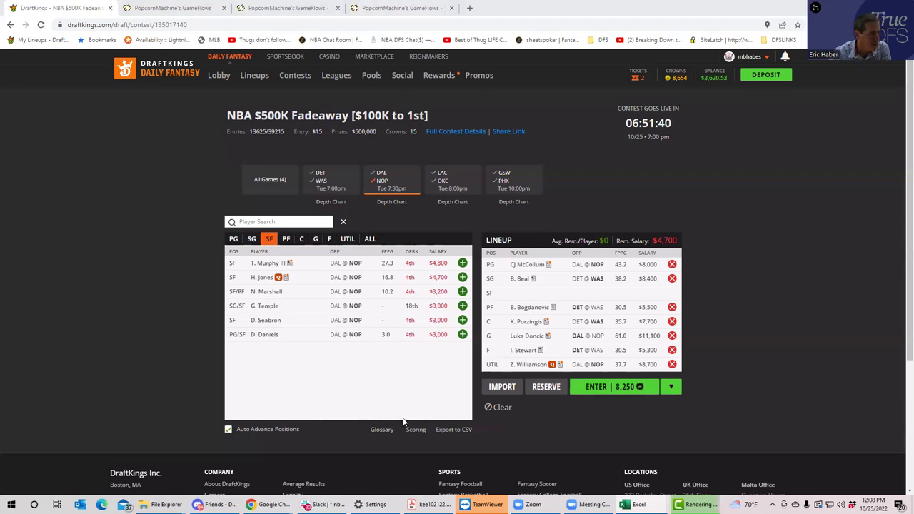
# Filter the player pool to Thunder point guards from the LAC–OKC game.
pyautogui.click(379, 182)
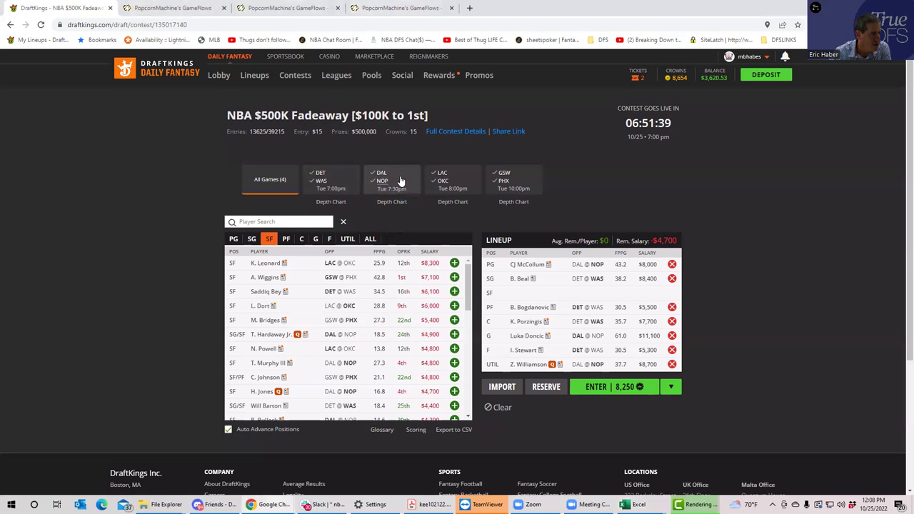
pyautogui.click(448, 173)
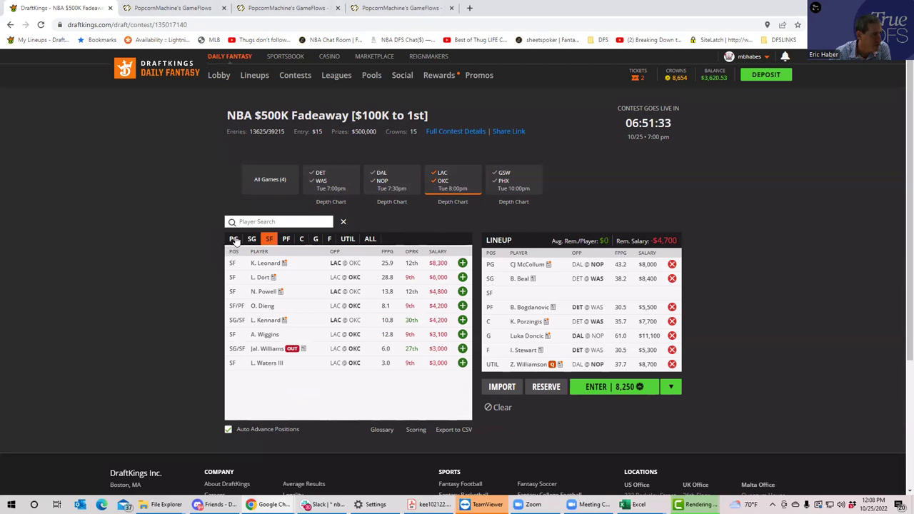
pyautogui.click(440, 175)
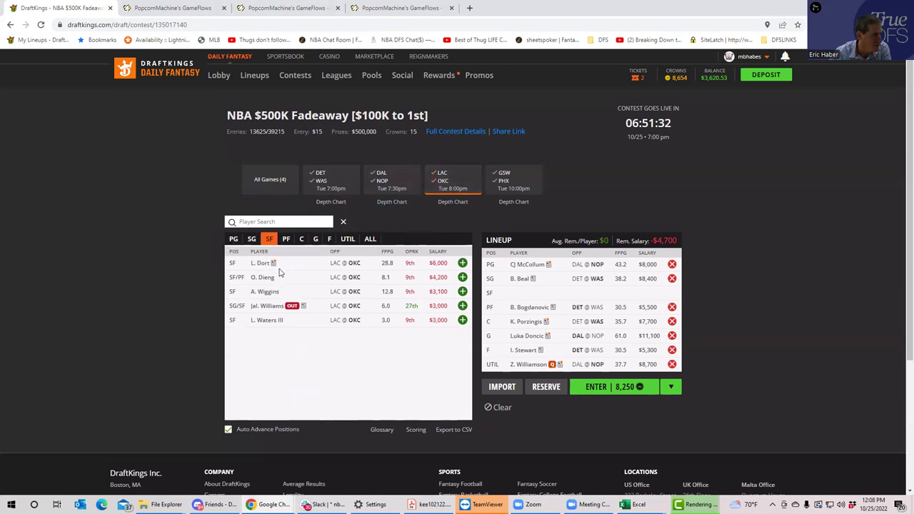
pyautogui.click(233, 239)
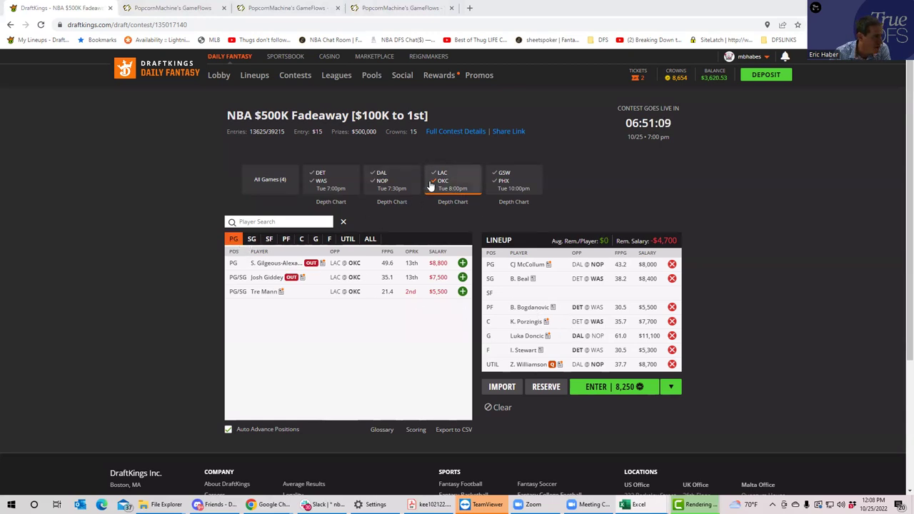
# Clear the lineup and add Tre Mann (SG), L. Dort (SF) and K. Williams (PF).
pyautogui.click(671, 264)
pyautogui.click(672, 278)
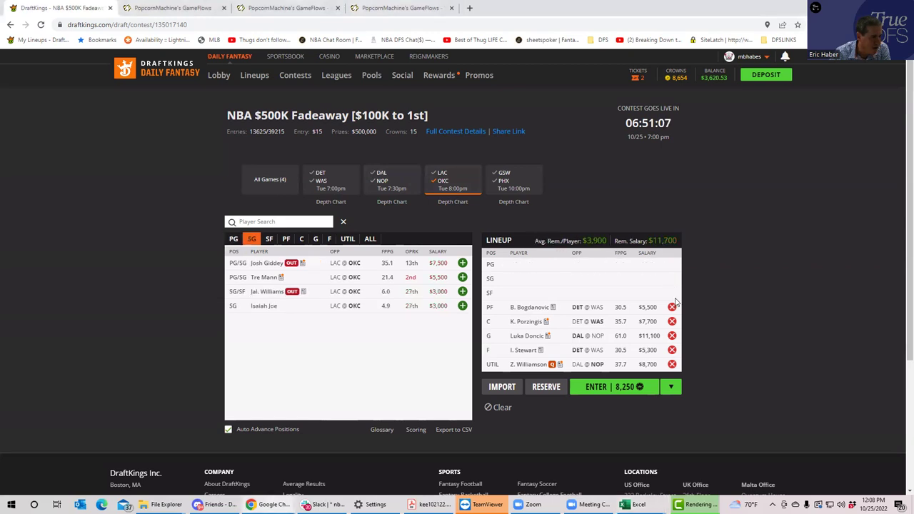
pyautogui.click(500, 407)
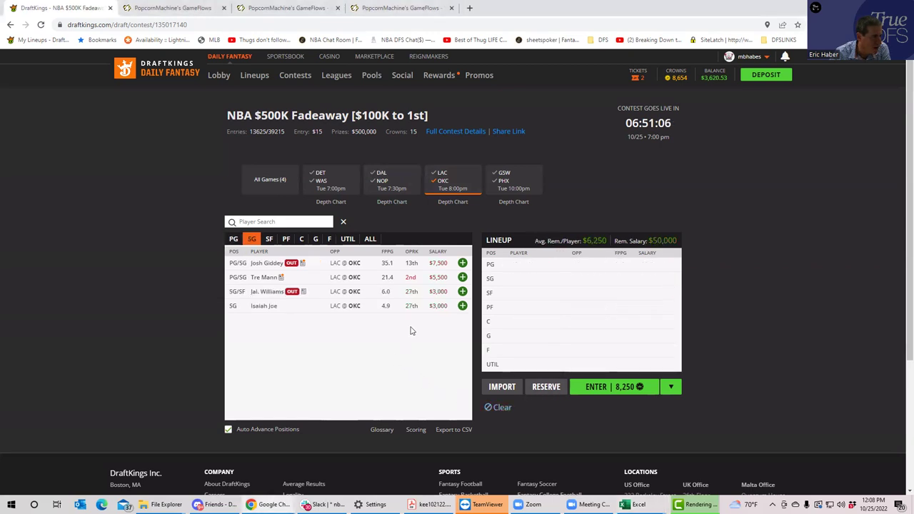
pyautogui.click(462, 277)
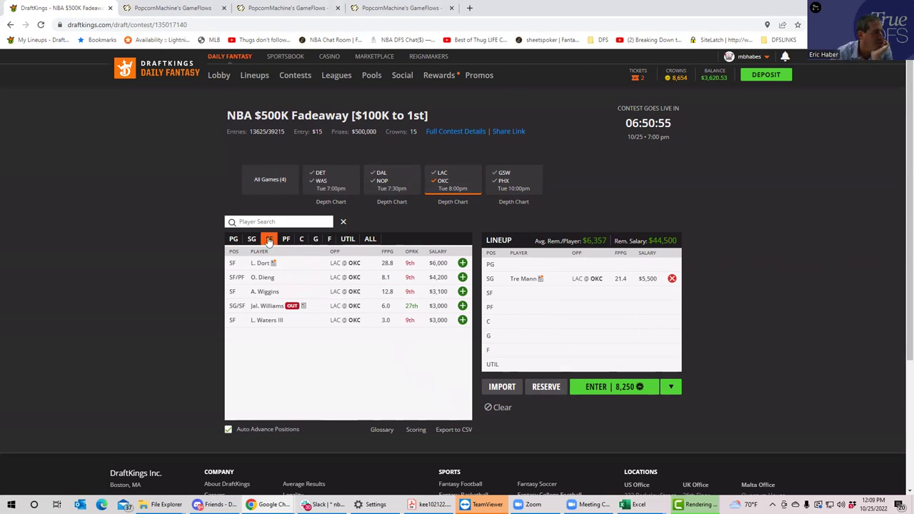
pyautogui.click(462, 264)
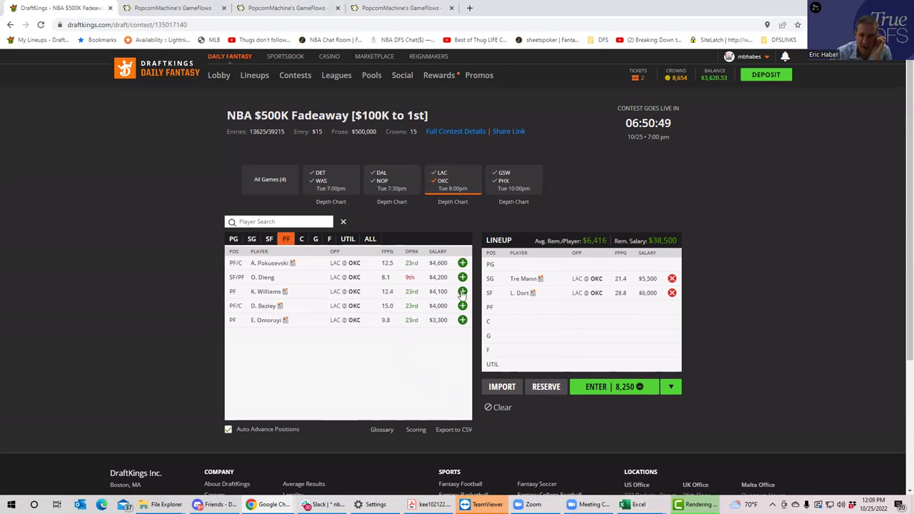
pyautogui.click(462, 292)
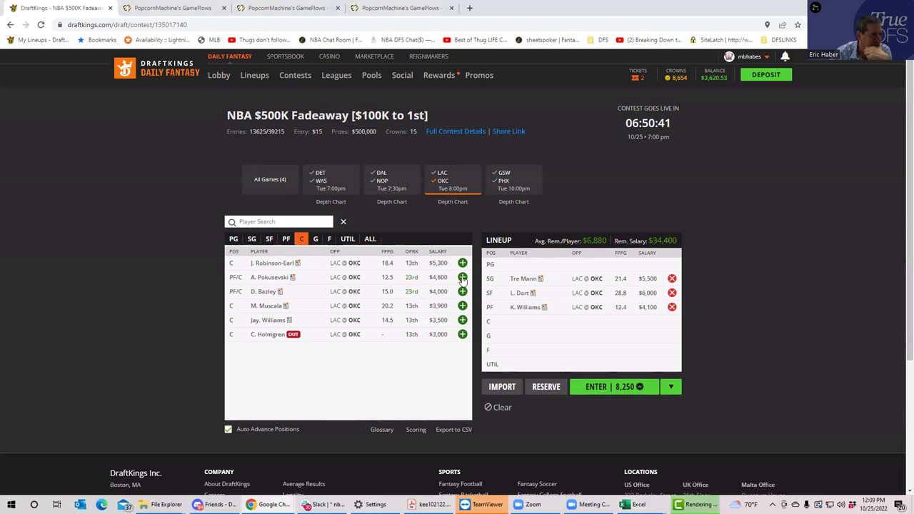
# Browse the position lists and select A. Pokusevski for the C slot.
pyautogui.click(234, 239)
pyautogui.click(251, 240)
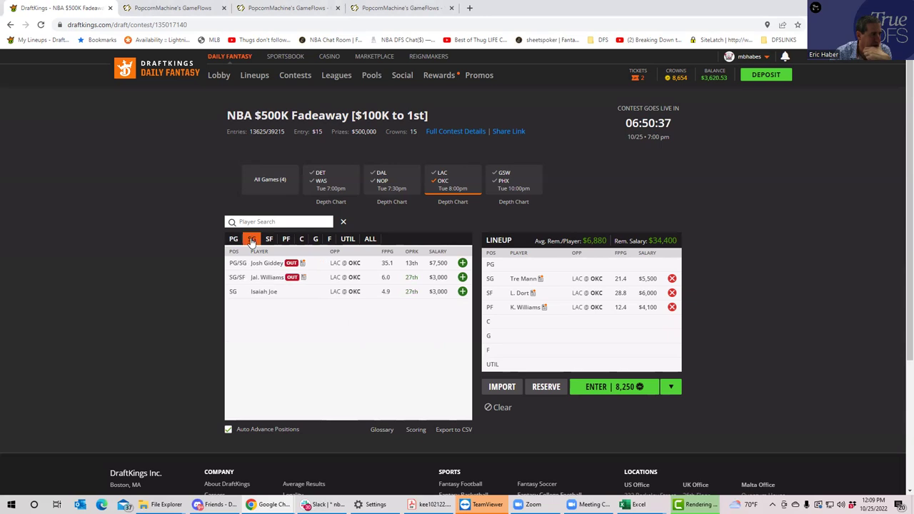
pyautogui.click(269, 240)
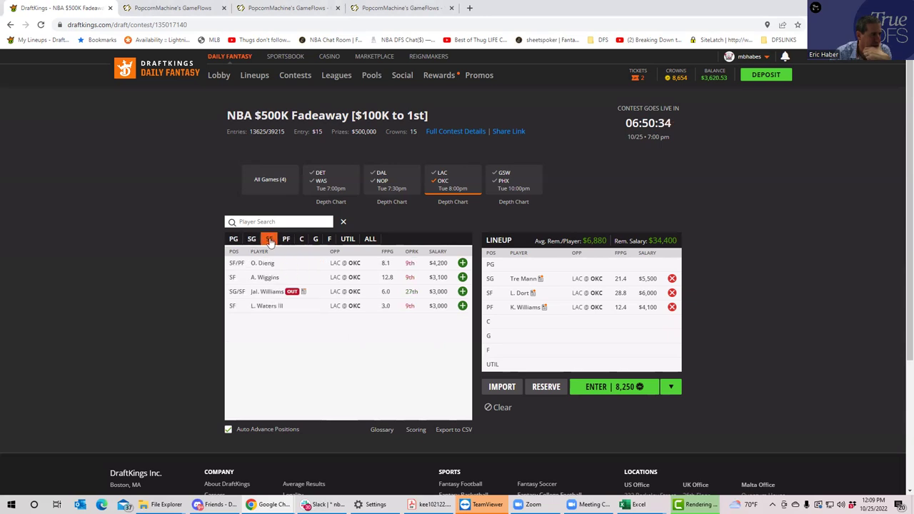
pyautogui.click(286, 240)
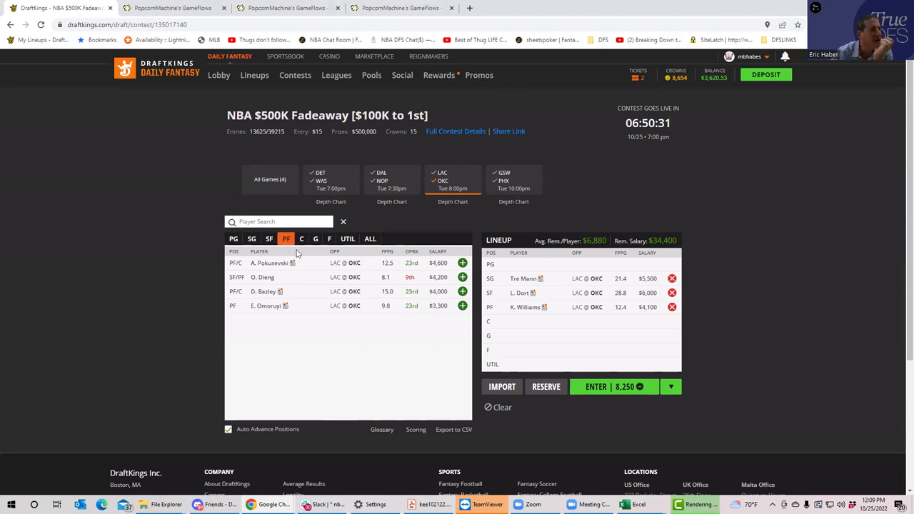
pyautogui.click(462, 263)
pyautogui.click(537, 327)
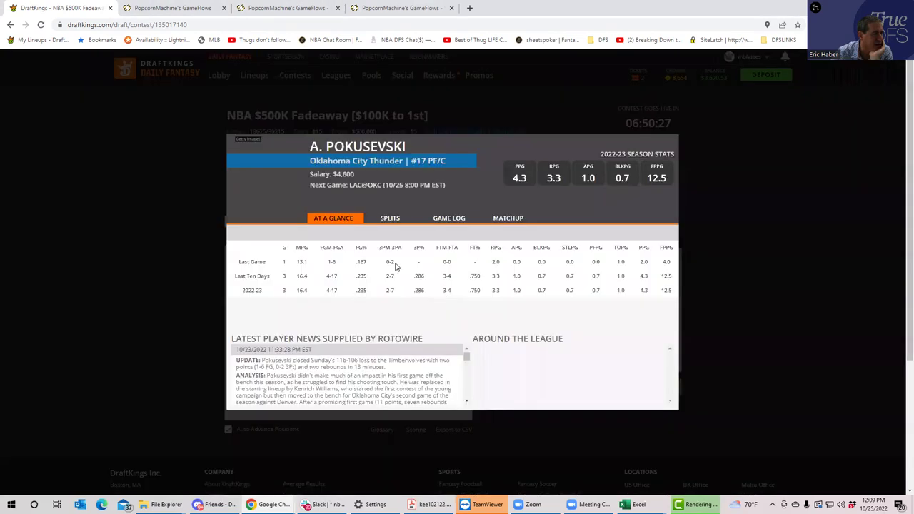
pyautogui.click(453, 219)
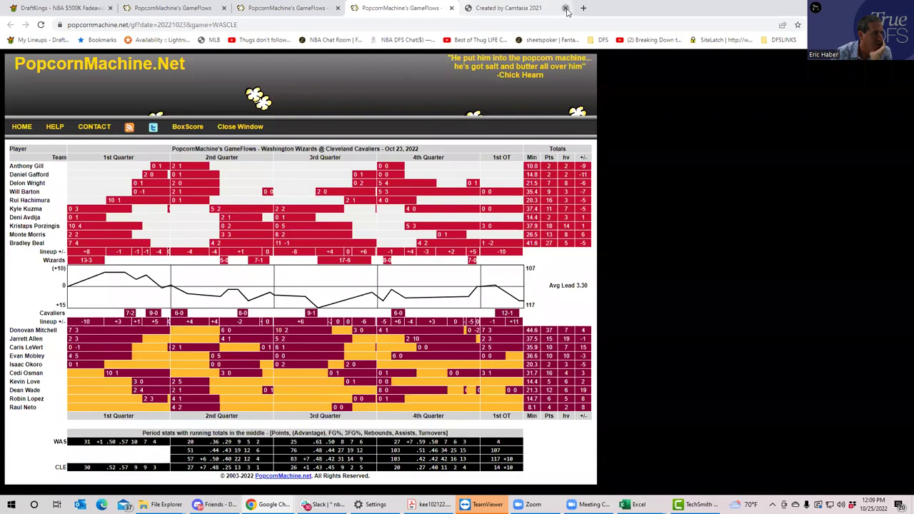
pyautogui.click(101, 14)
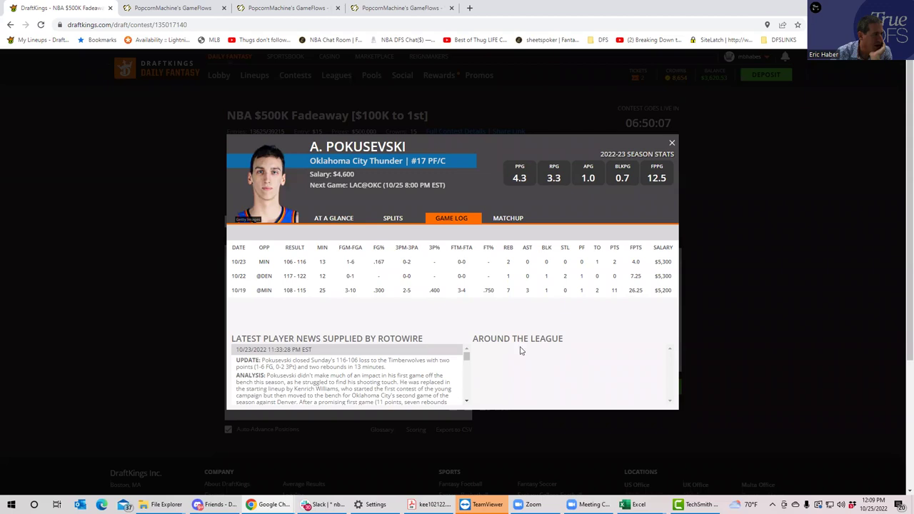
# Close Pokusevski's card and filter the player pool to the LAC–OKC game.
pyautogui.click(671, 142)
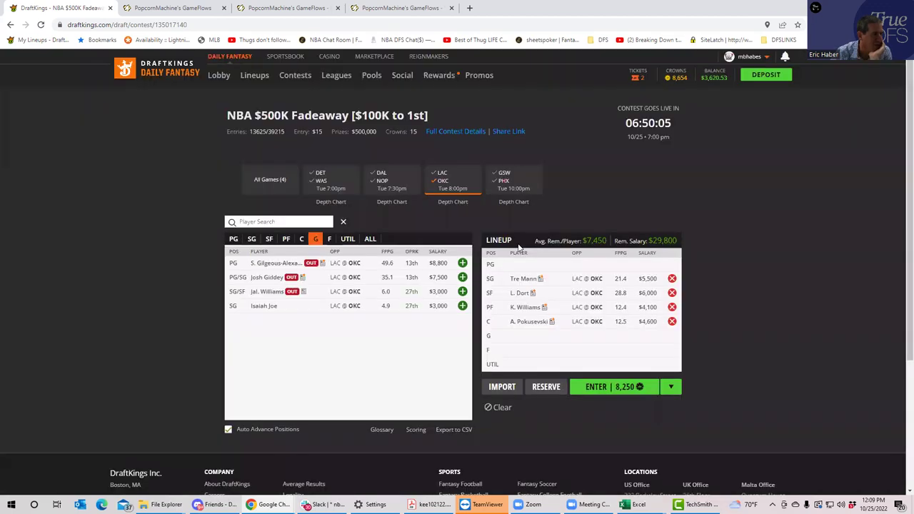
pyautogui.click(442, 183)
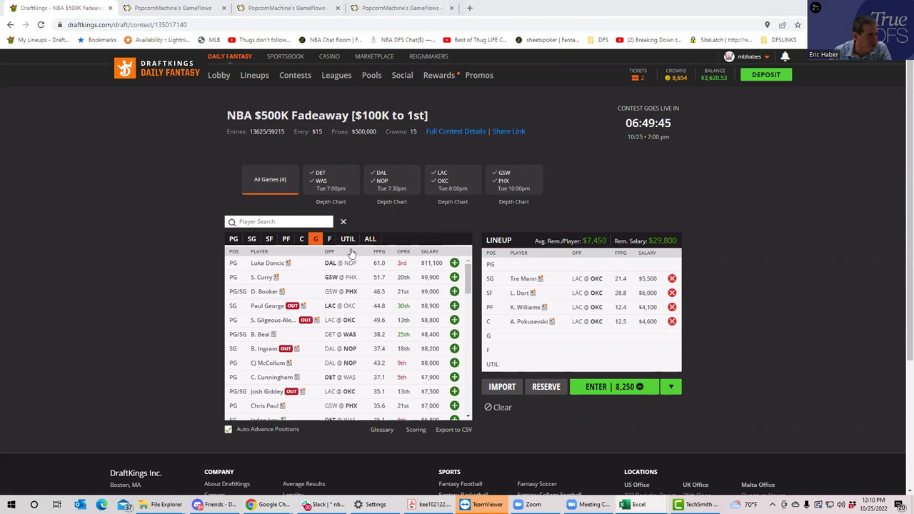
pyautogui.click(444, 180)
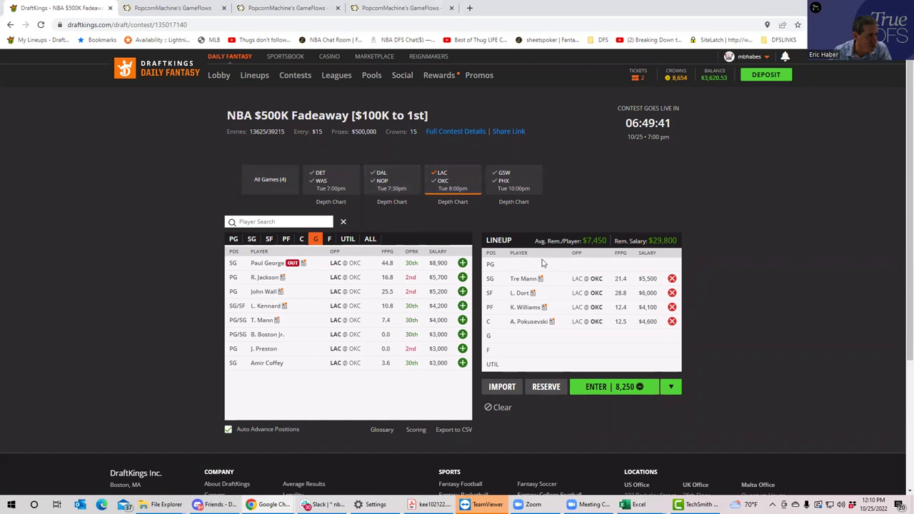
# Remove Tre Mann, L. Dort, K. Williams and A. Pokusevski, restoring the full $50,000.
pyautogui.click(672, 279)
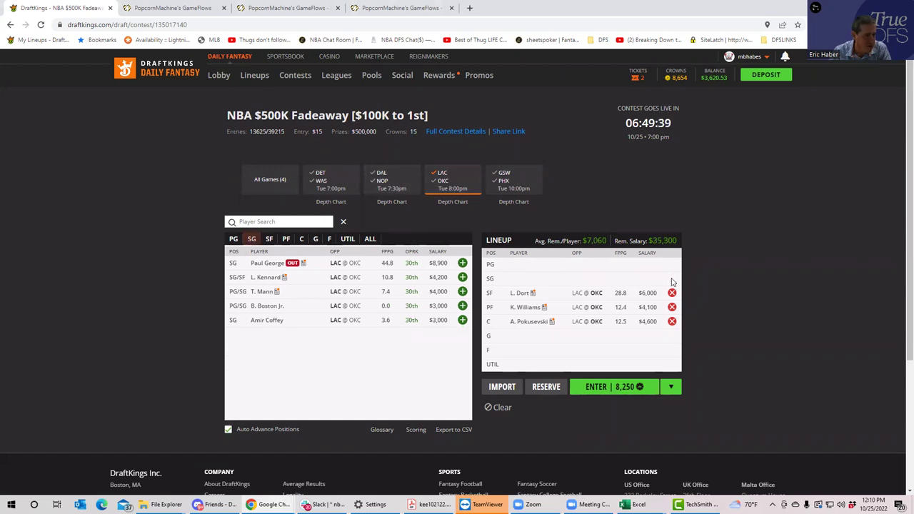
pyautogui.click(672, 293)
pyautogui.click(672, 307)
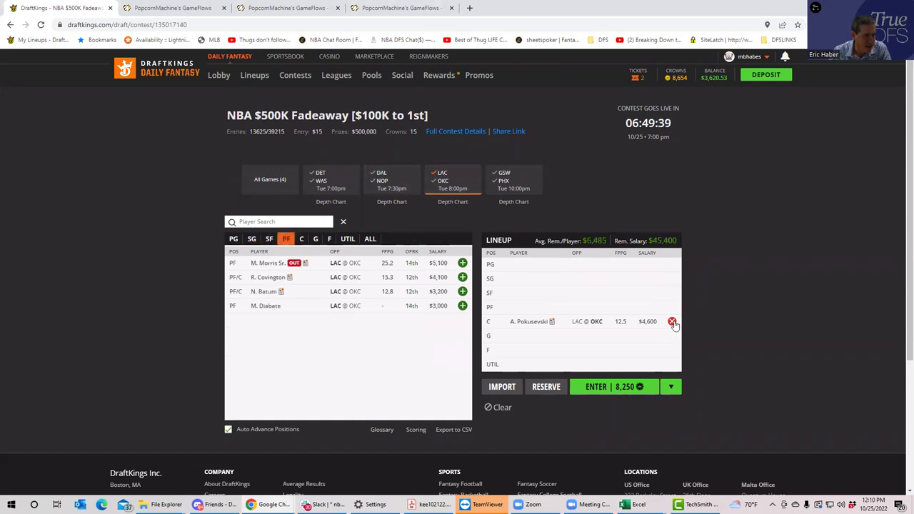
pyautogui.click(672, 321)
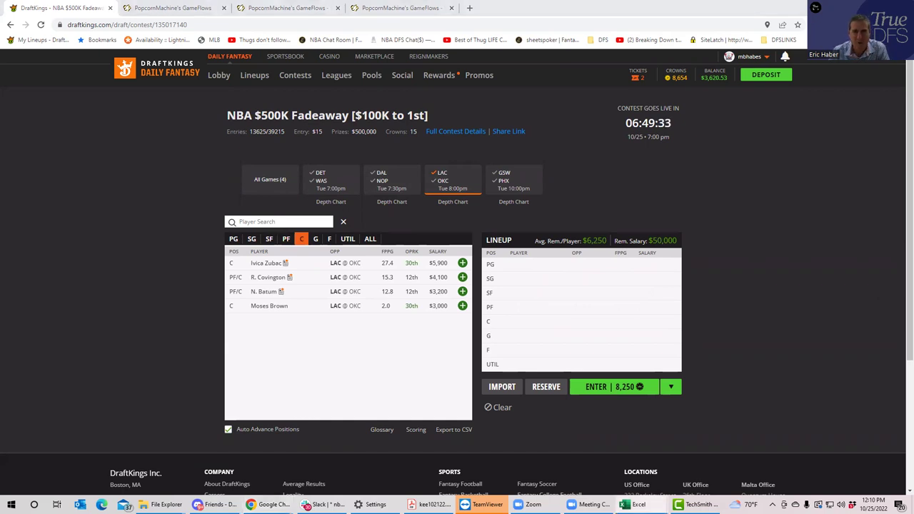
# Add Clippers forwards N. Powell at SF, N. Batum at PF and R. Covington at C.
pyautogui.click(269, 239)
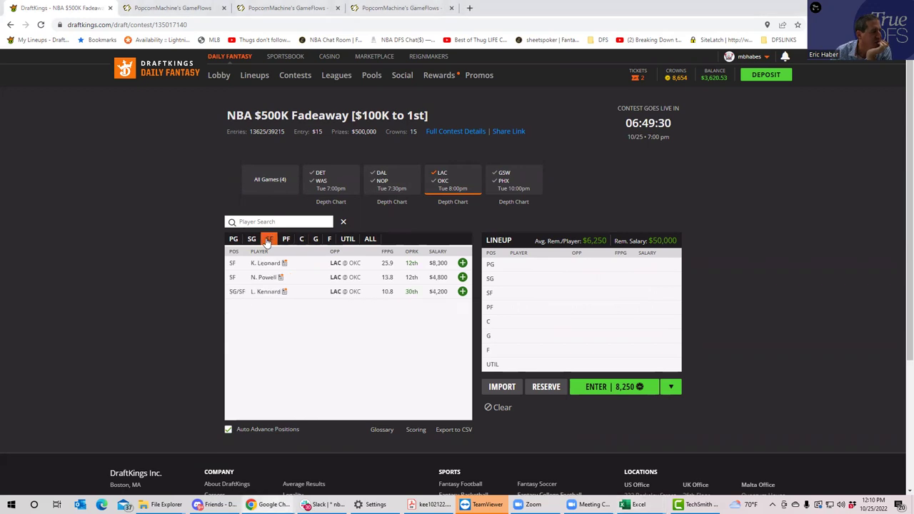
pyautogui.click(462, 277)
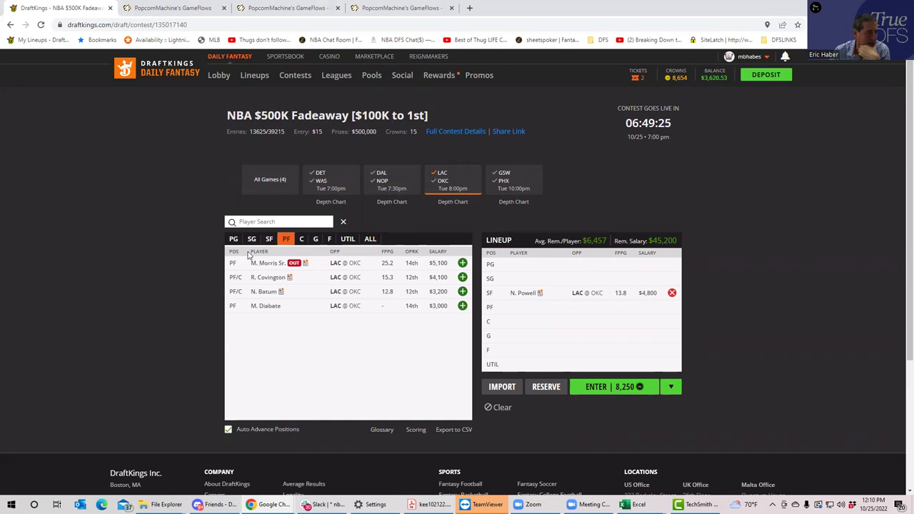
pyautogui.click(463, 292)
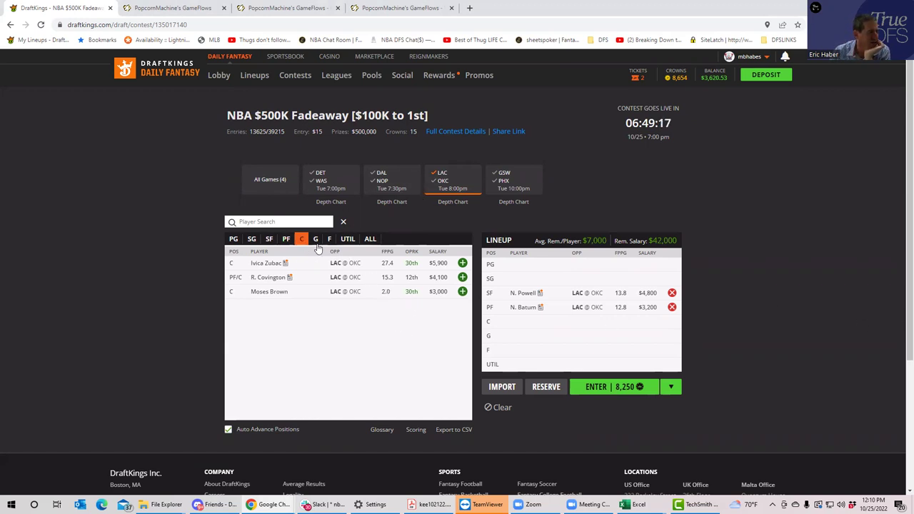
pyautogui.click(462, 277)
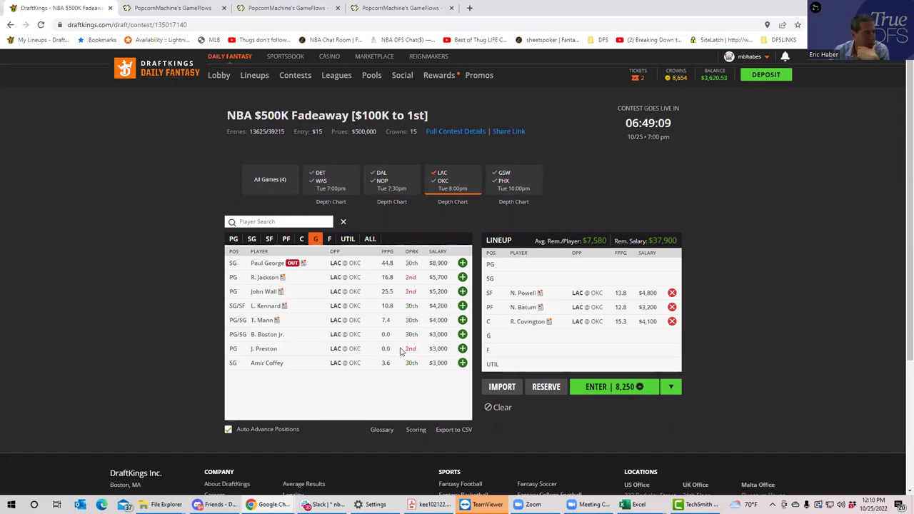
# Add L. Kennard at SG and John Wall at PG, then return to the small-forward list.
pyautogui.click(251, 240)
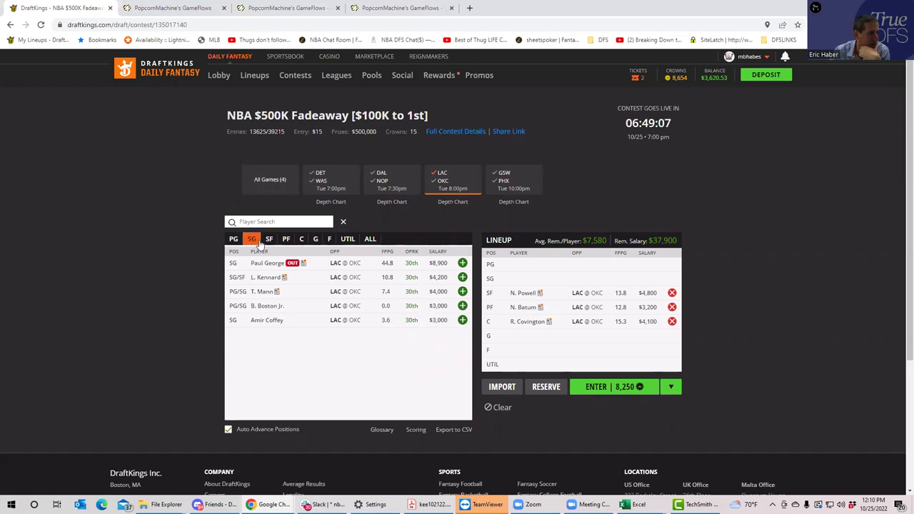
pyautogui.click(463, 277)
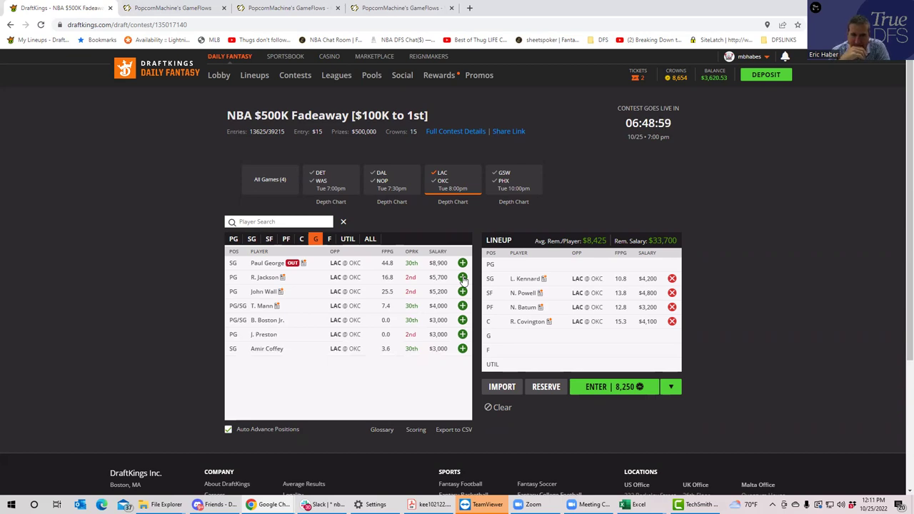
pyautogui.click(232, 239)
pyautogui.click(463, 278)
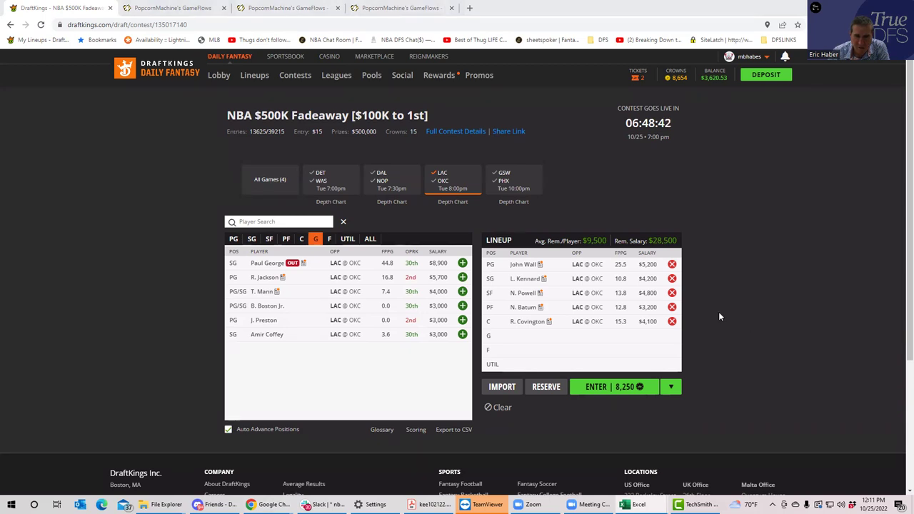
pyautogui.click(269, 239)
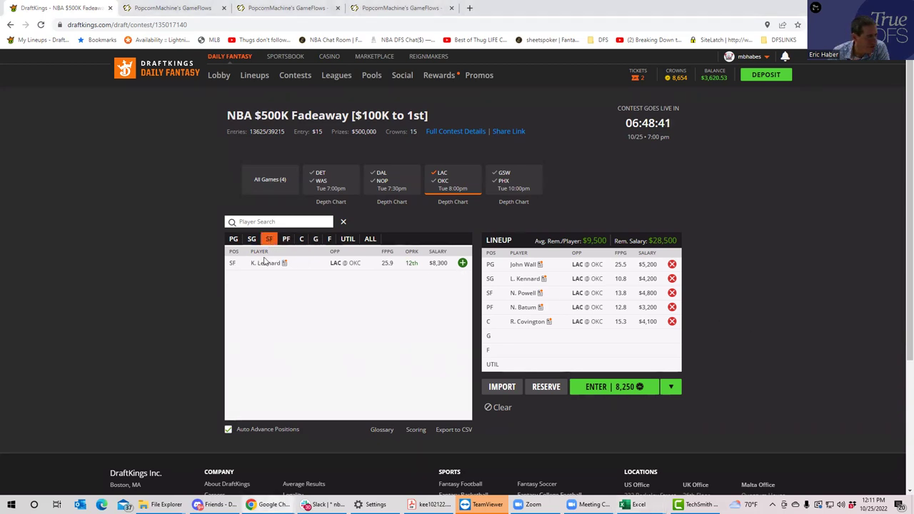
pyautogui.click(264, 263)
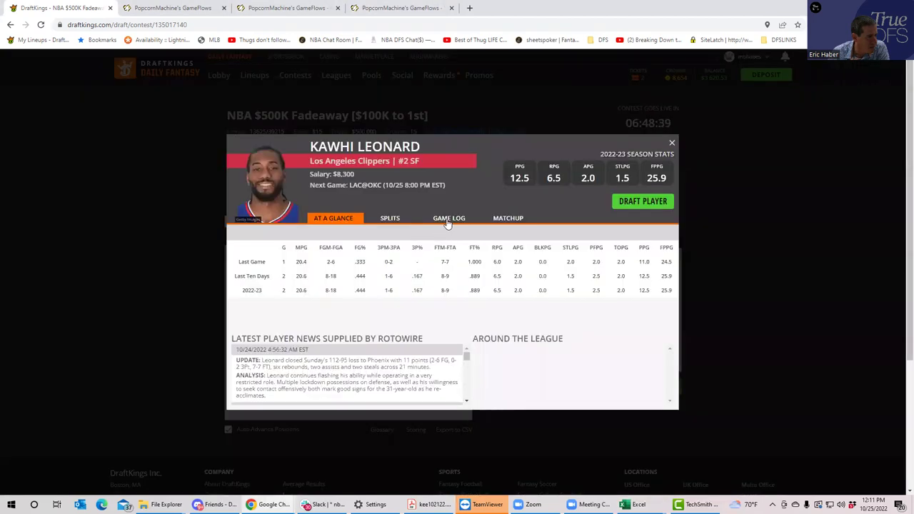
pyautogui.click(447, 221)
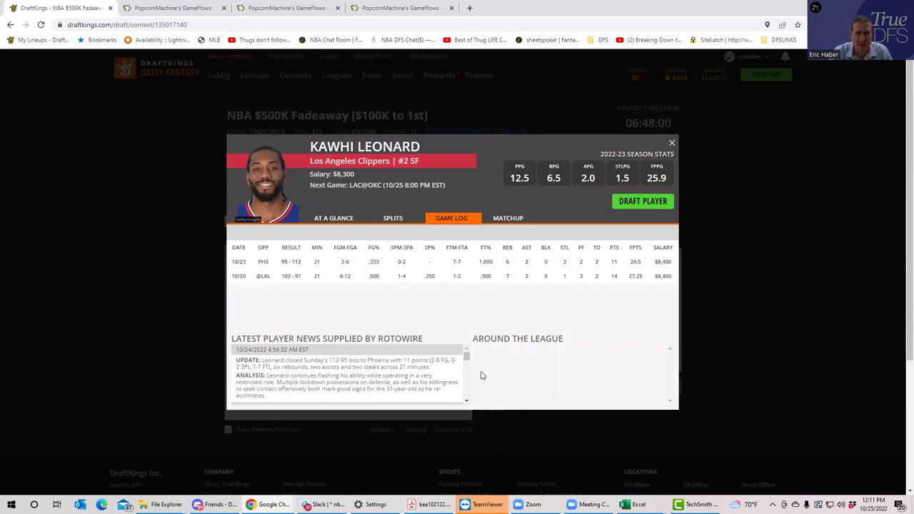
pyautogui.click(671, 143)
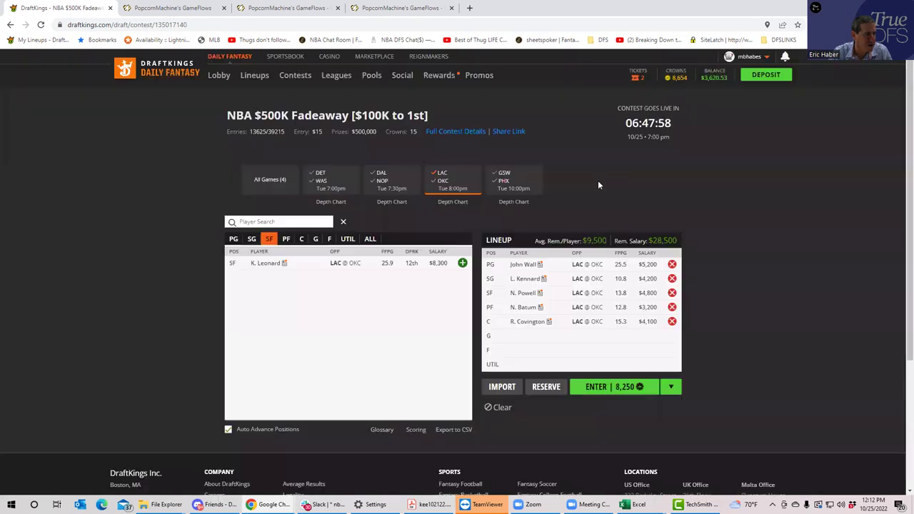
# Switch the game filter from the Clippers–Thunder game to the Warriors–Suns game.
pyautogui.click(441, 180)
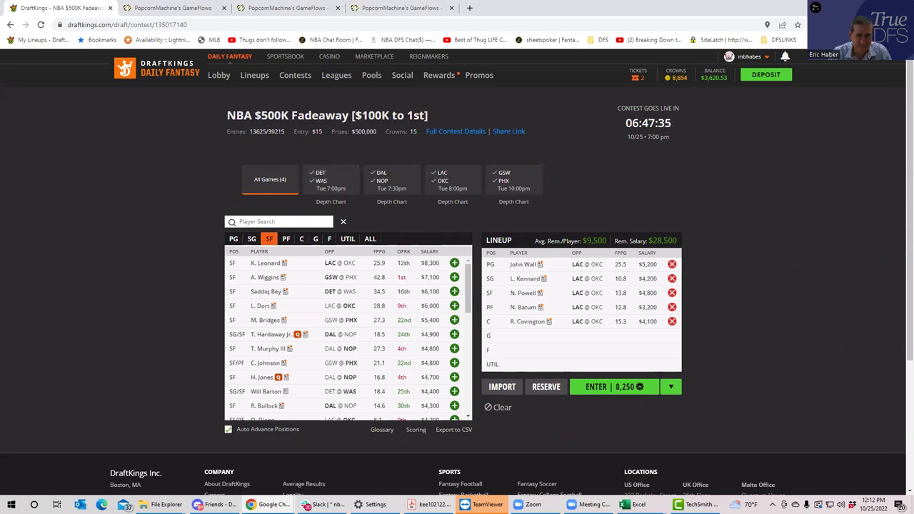
pyautogui.click(492, 177)
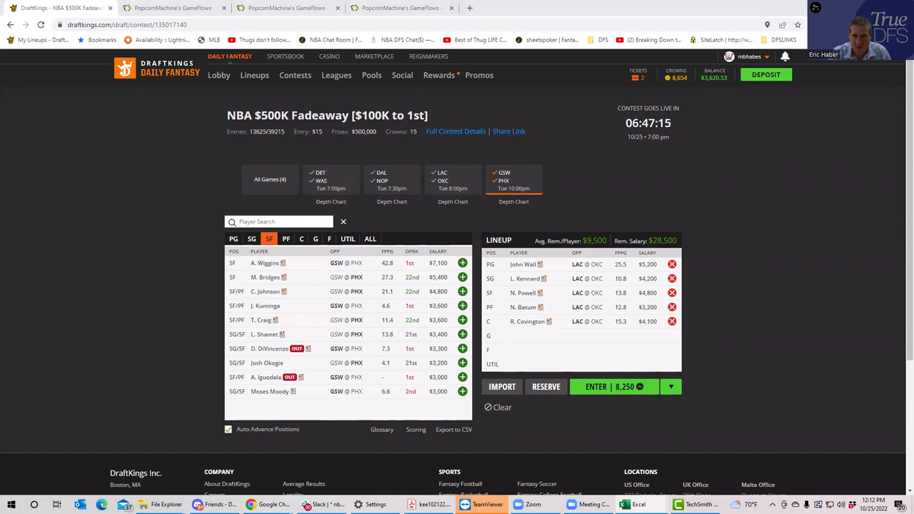
# Clear the lineup and add Suns D. Booker at SG and D. Ayton at C.
pyautogui.click(502, 406)
pyautogui.click(251, 240)
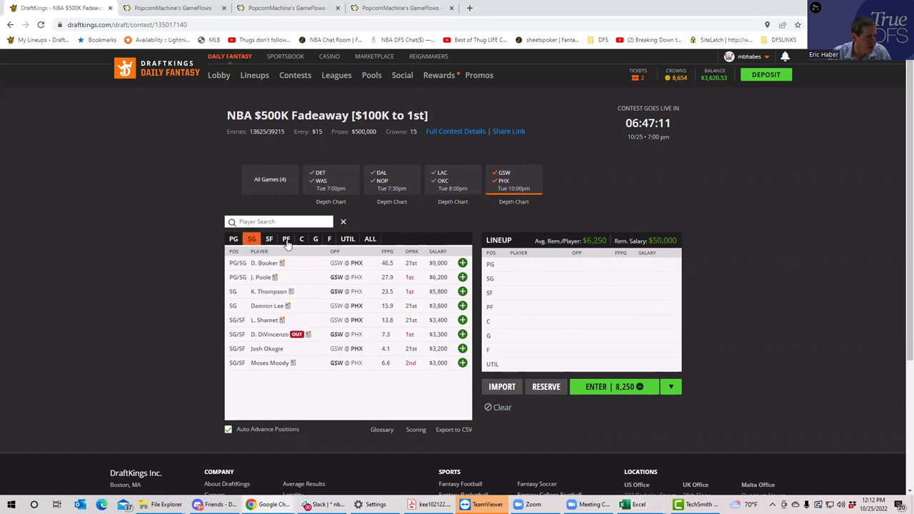
pyautogui.click(462, 263)
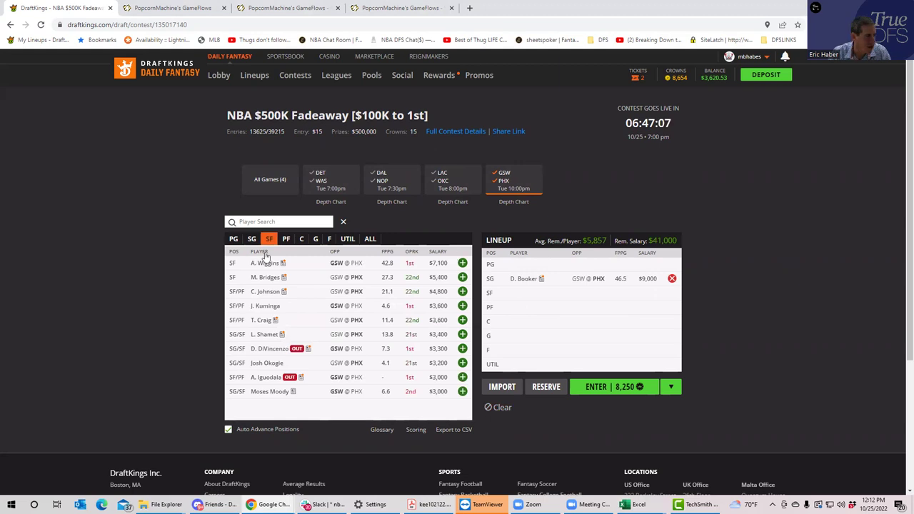
pyautogui.click(300, 240)
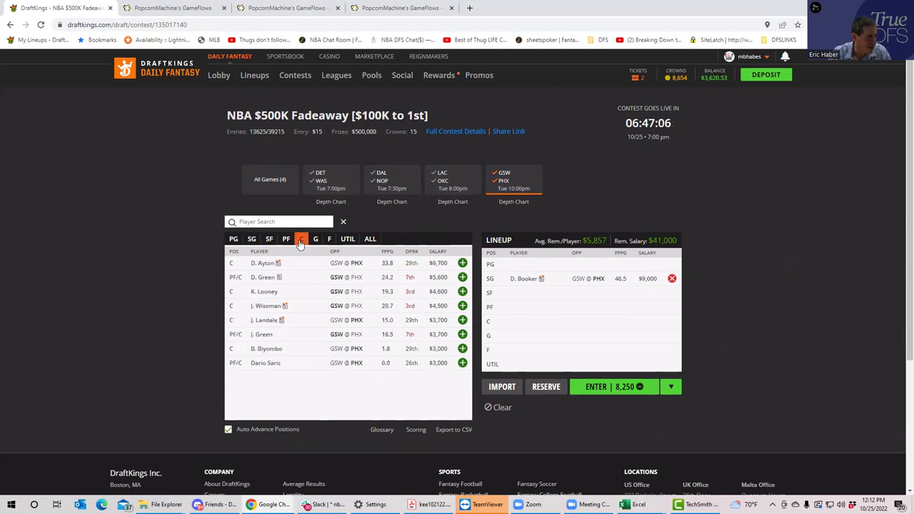
pyautogui.click(462, 263)
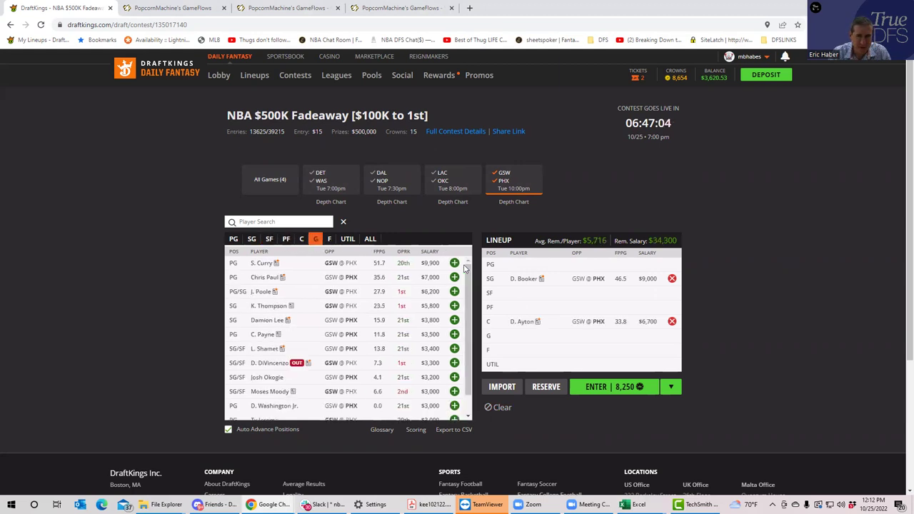
# Add Chris Paul at PG, then list only Warriors point guards.
pyautogui.click(233, 239)
pyautogui.click(462, 277)
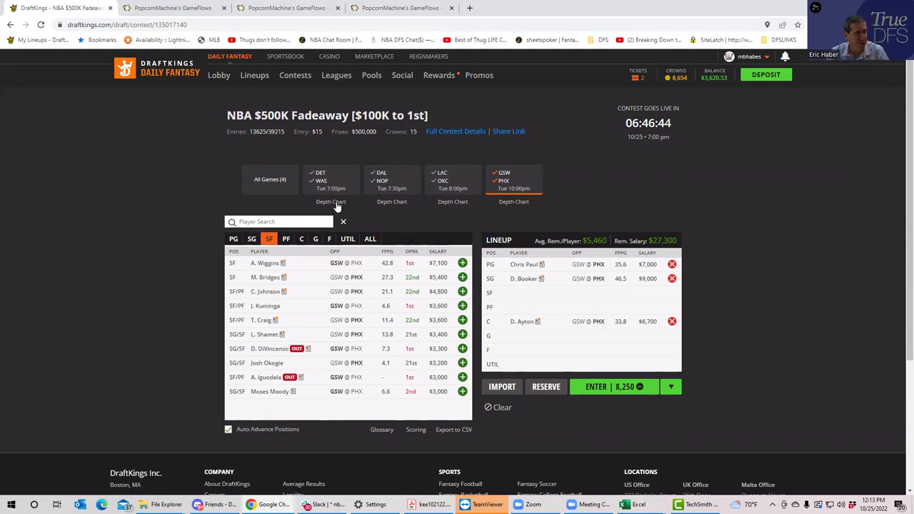
pyautogui.click(503, 180)
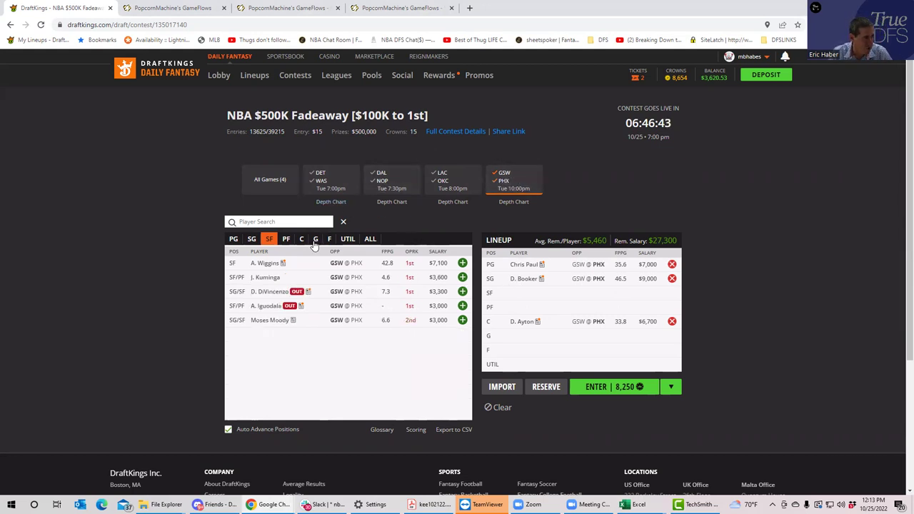
pyautogui.click(233, 240)
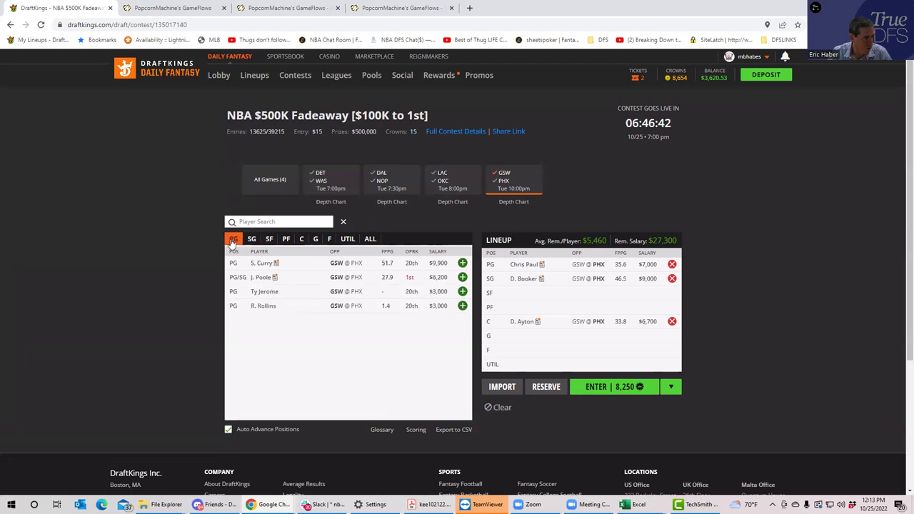
pyautogui.click(258, 264)
pyautogui.click(451, 220)
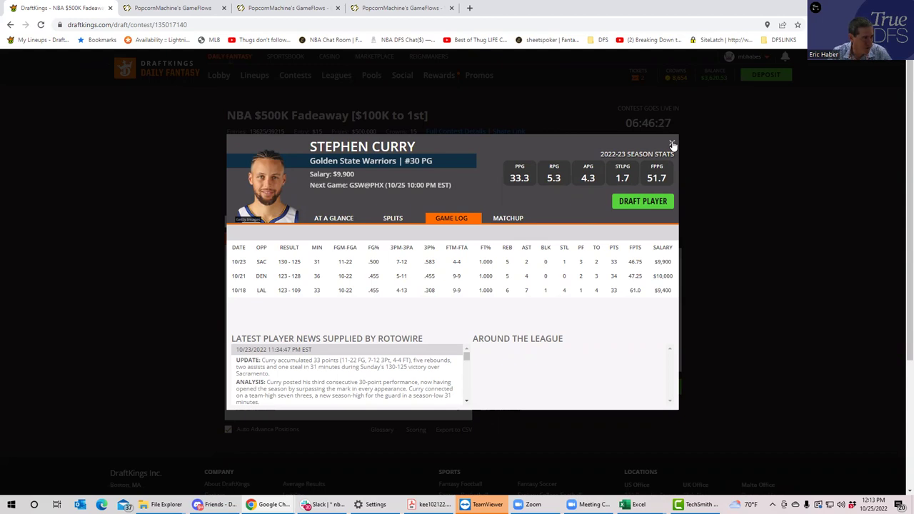
pyautogui.click(672, 143)
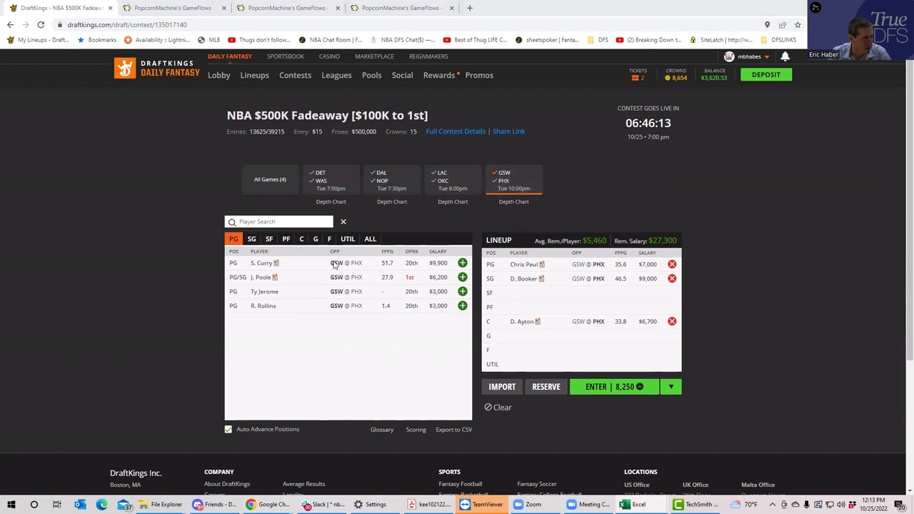
# Add S. Curry at G and D. Green at PF, then view Draymond Green's player card.
pyautogui.click(462, 263)
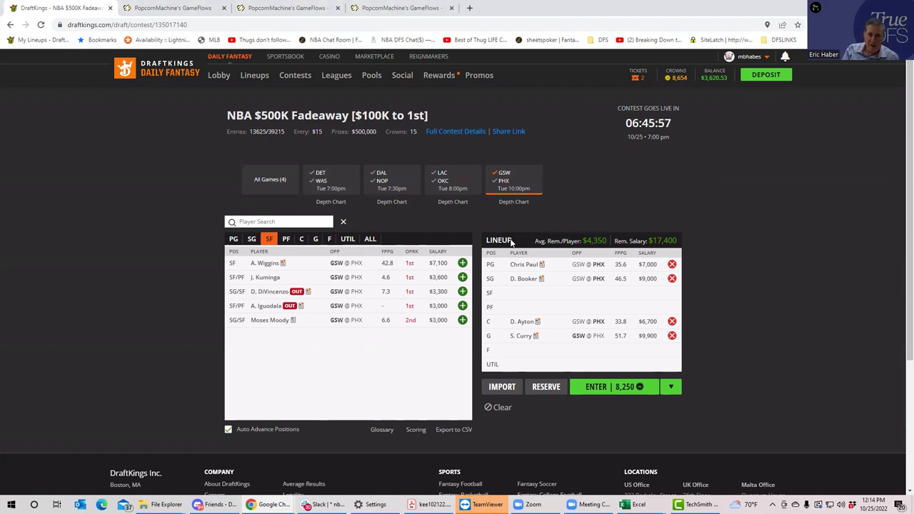
pyautogui.click(287, 239)
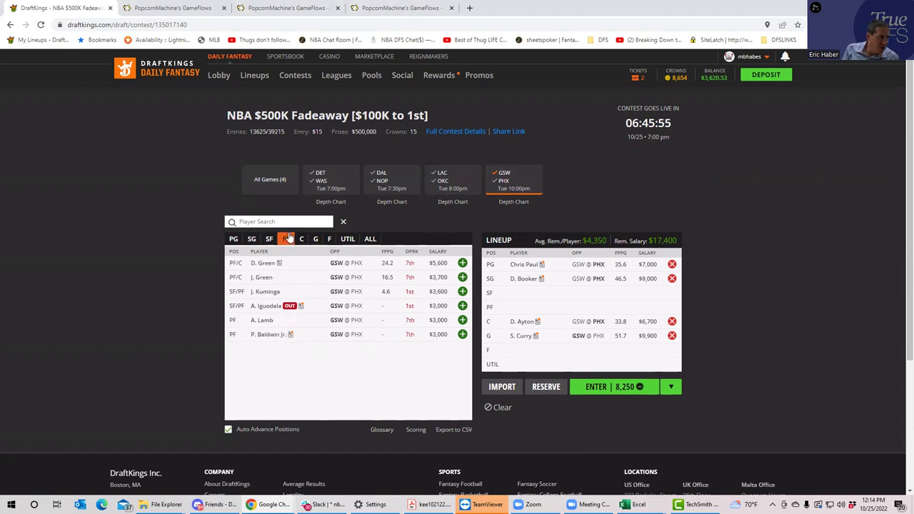
pyautogui.click(462, 263)
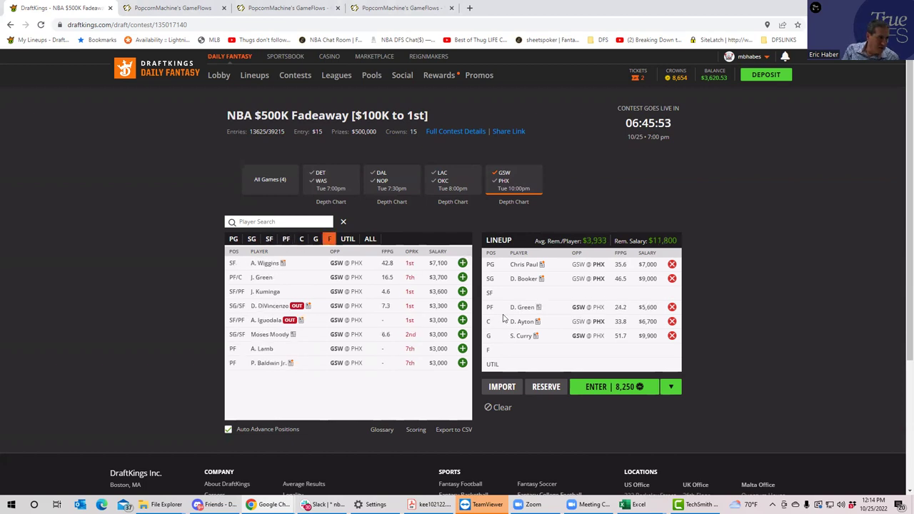
pyautogui.click(522, 308)
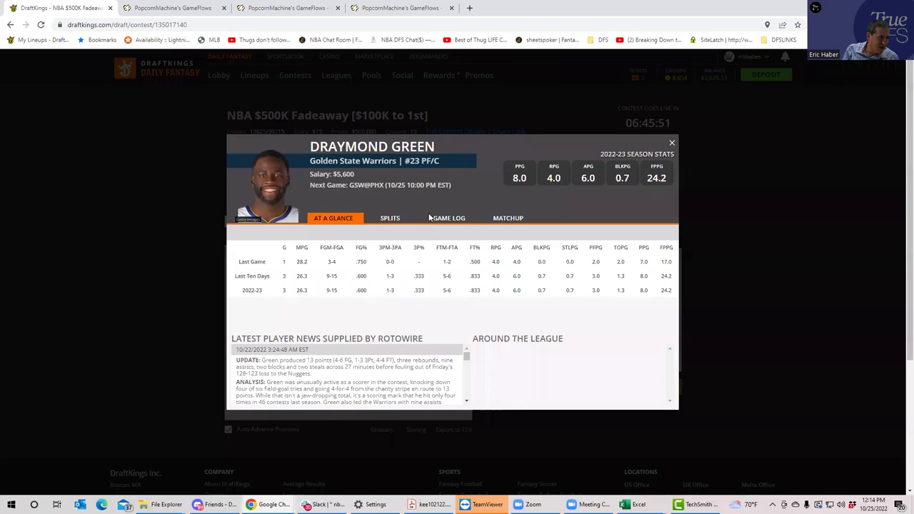
# Check Draymond Green's recent game log, then close his player card.
pyautogui.click(432, 218)
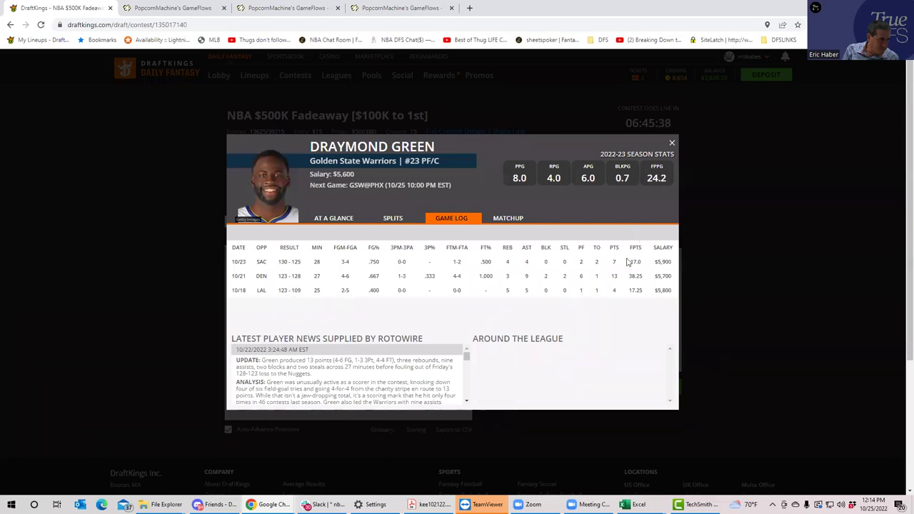
pyautogui.click(671, 144)
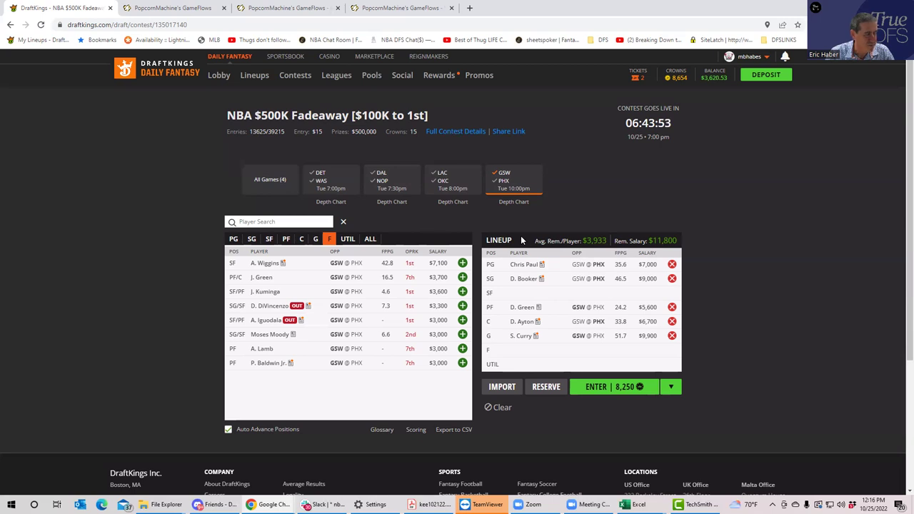
# Deselect the Warriors–Suns game so forwards from all four games are listed.
pyautogui.click(503, 175)
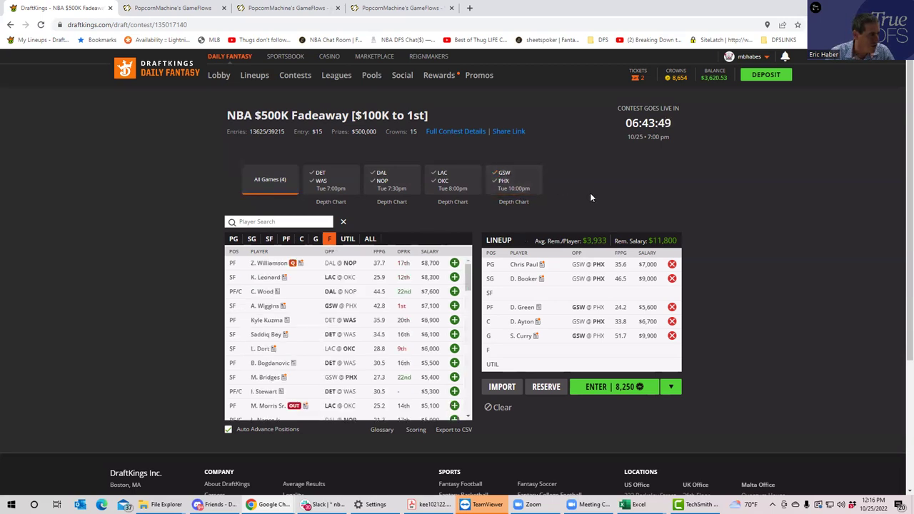